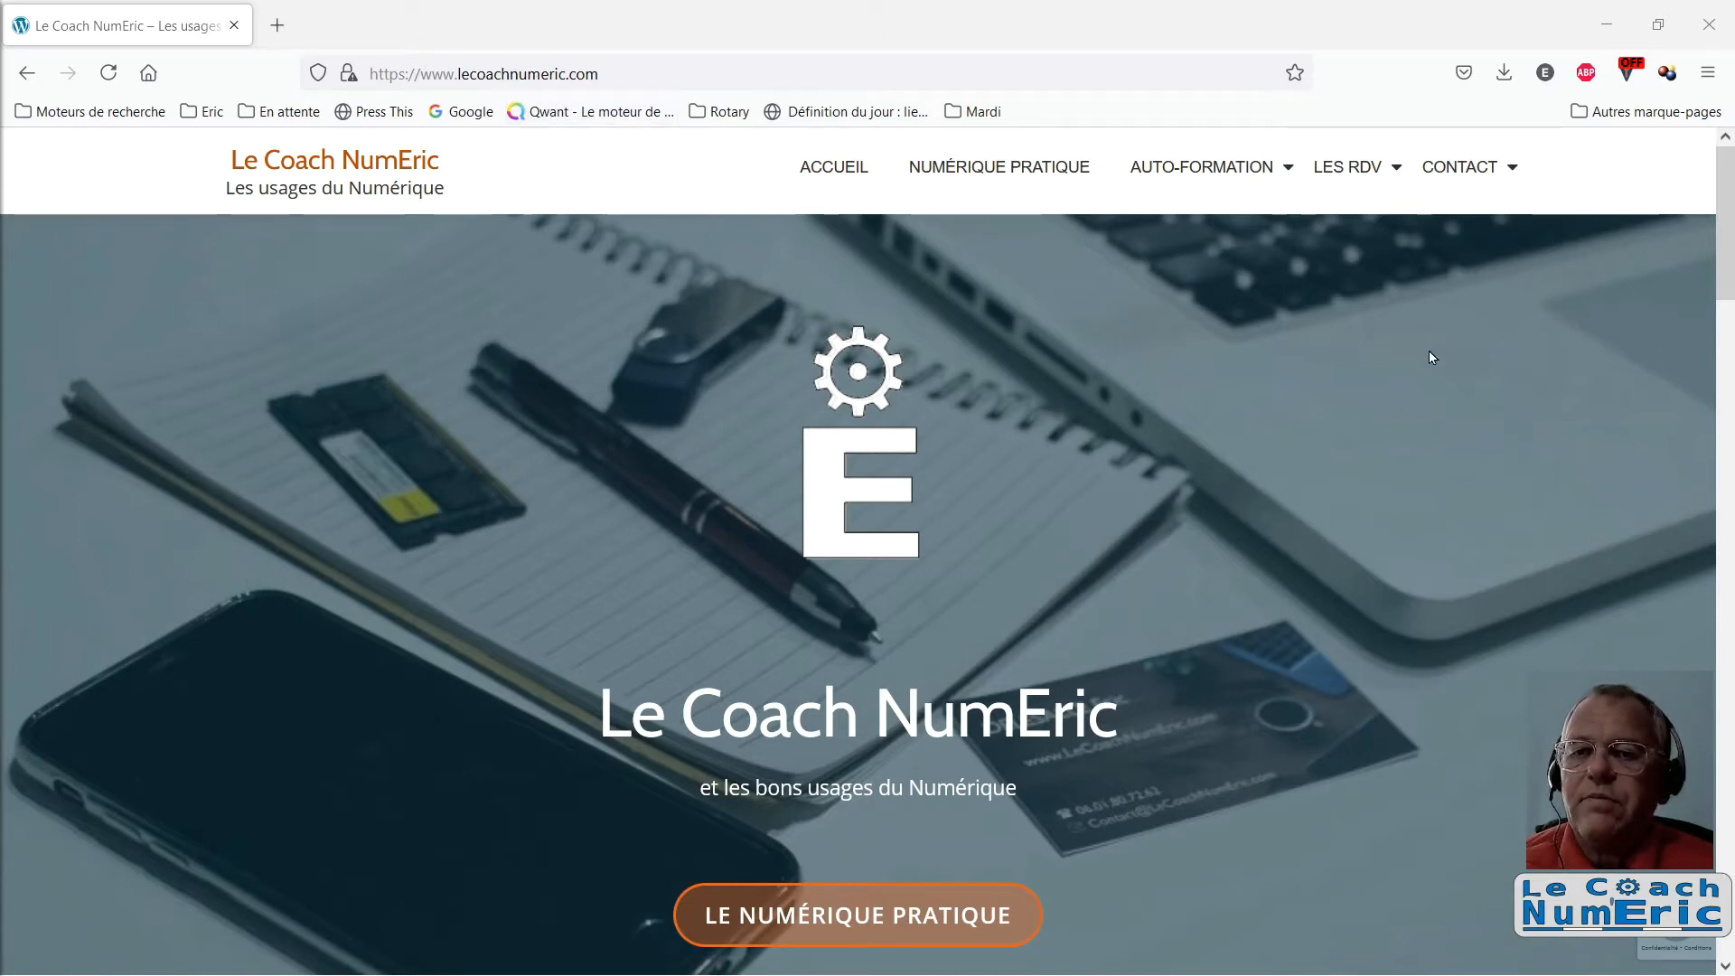
- Open the Supports page from the site's Les RDV section and go to the Paint_net folder inside Supports pour tutos
mouse_move(1339, 176)
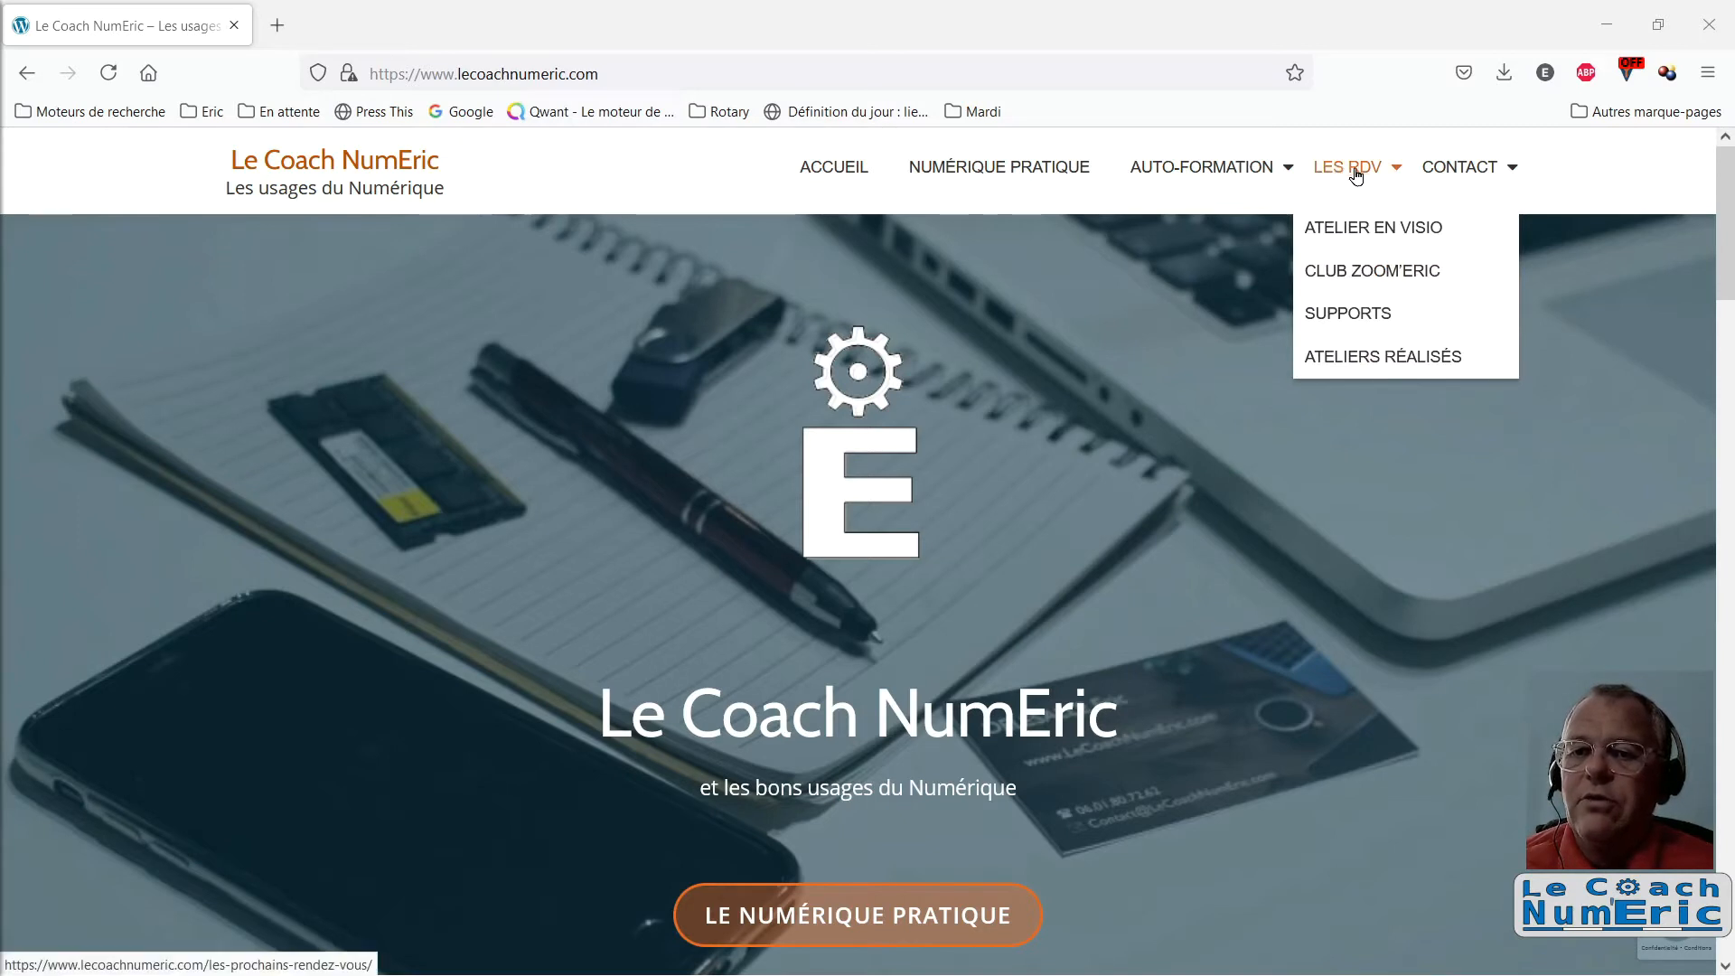
left_click(1351, 314)
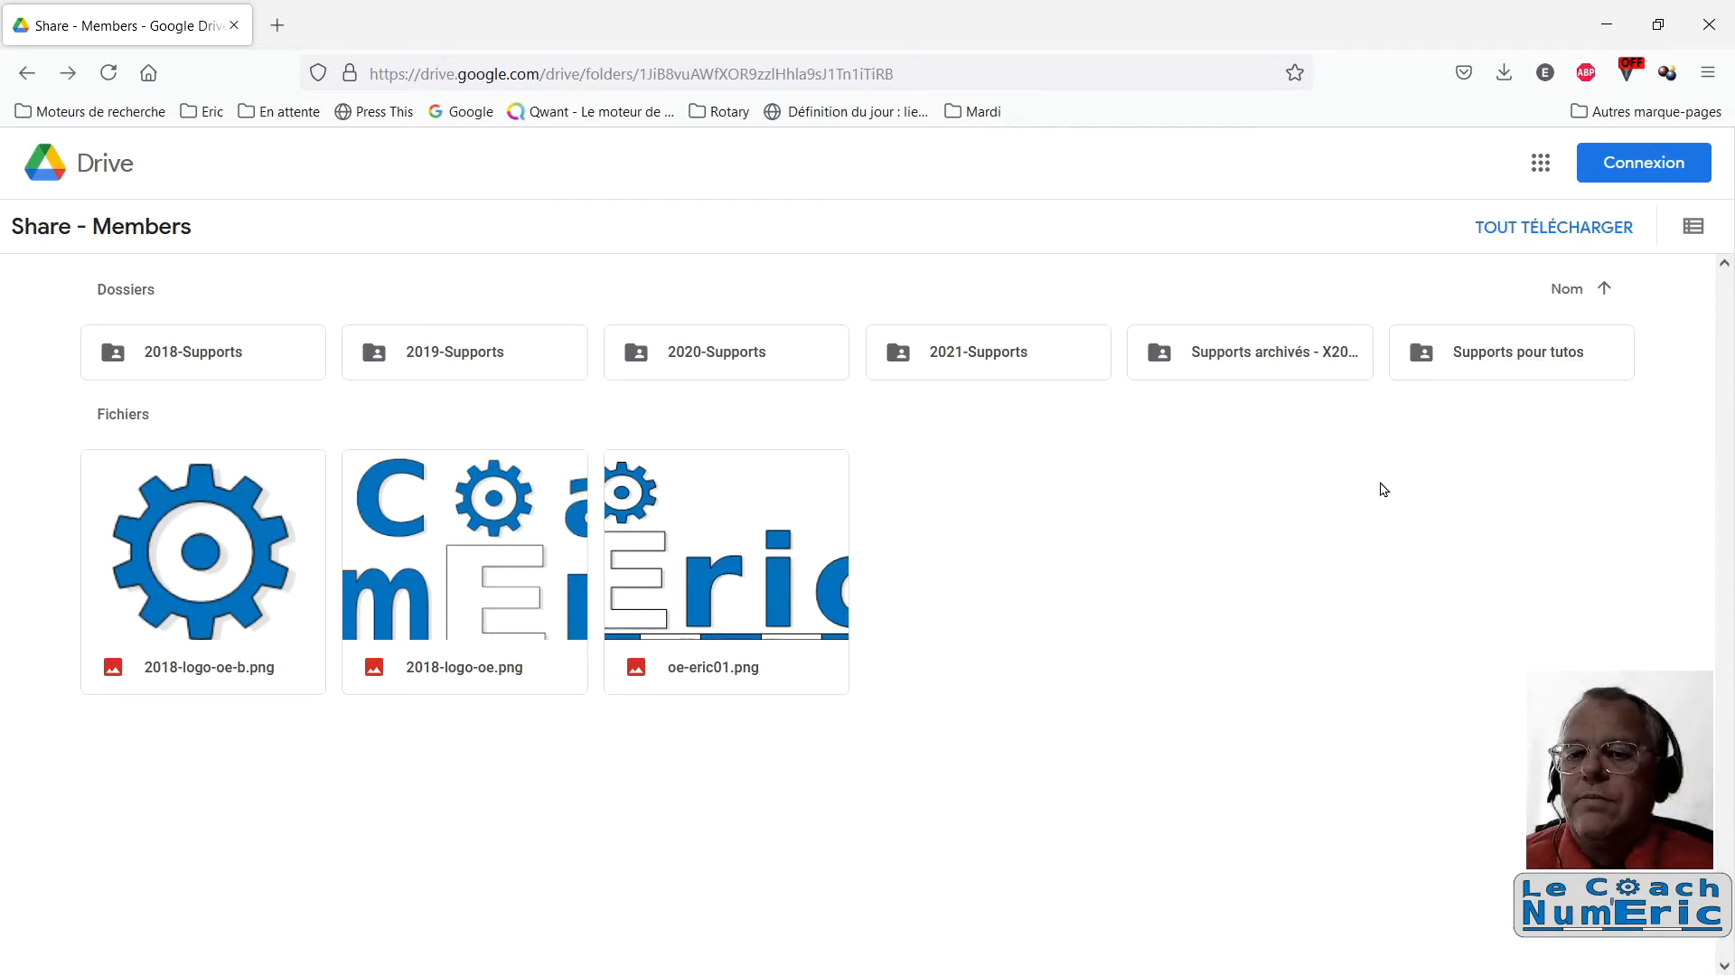
double_click(1494, 358)
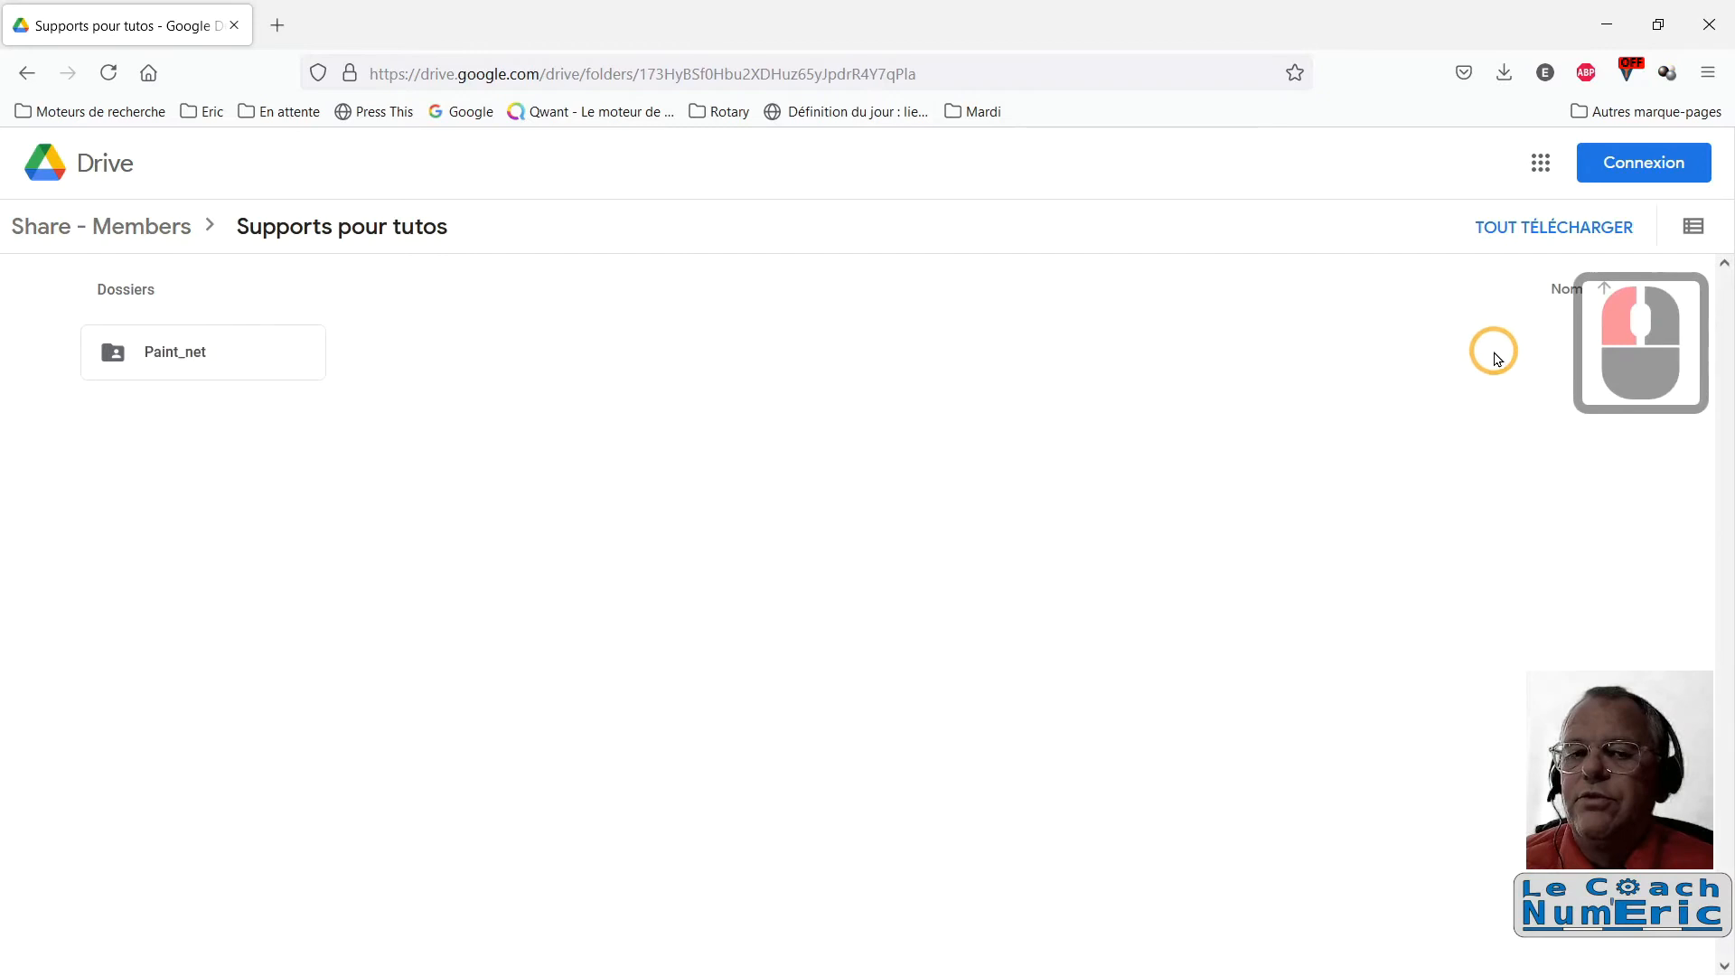
double_click(213, 366)
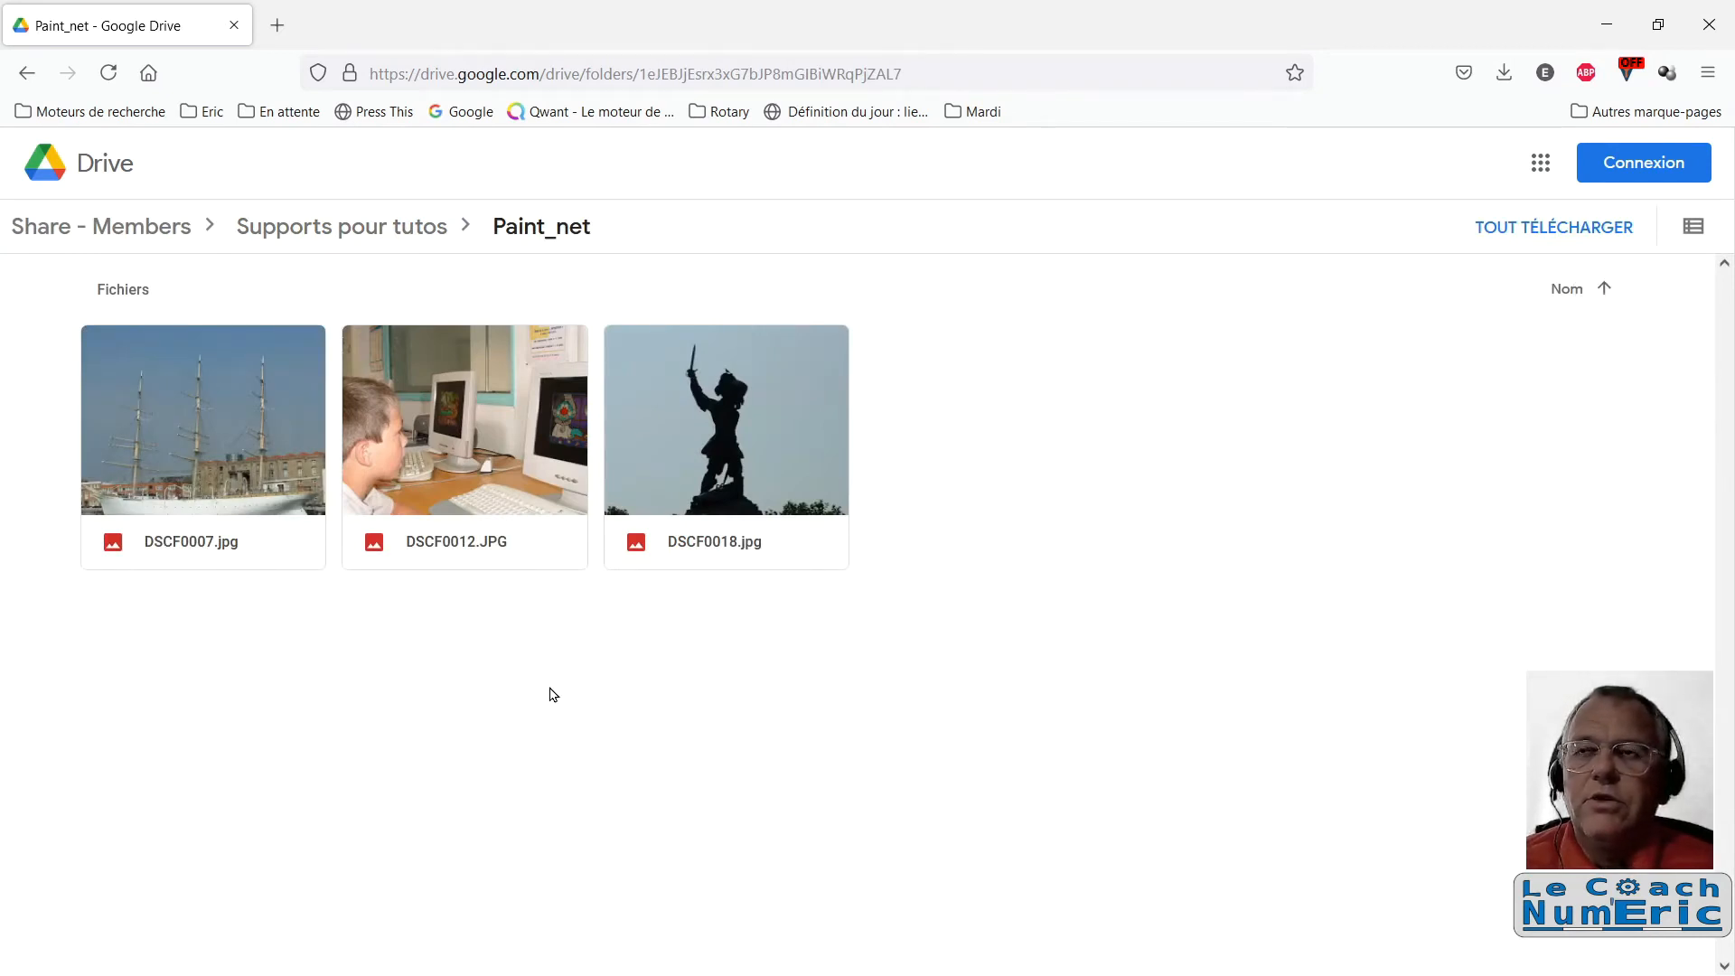
- Download the statue photo DSCF0018.jpg from the shared folder, saving the file to the computer
mouse_move(723, 430)
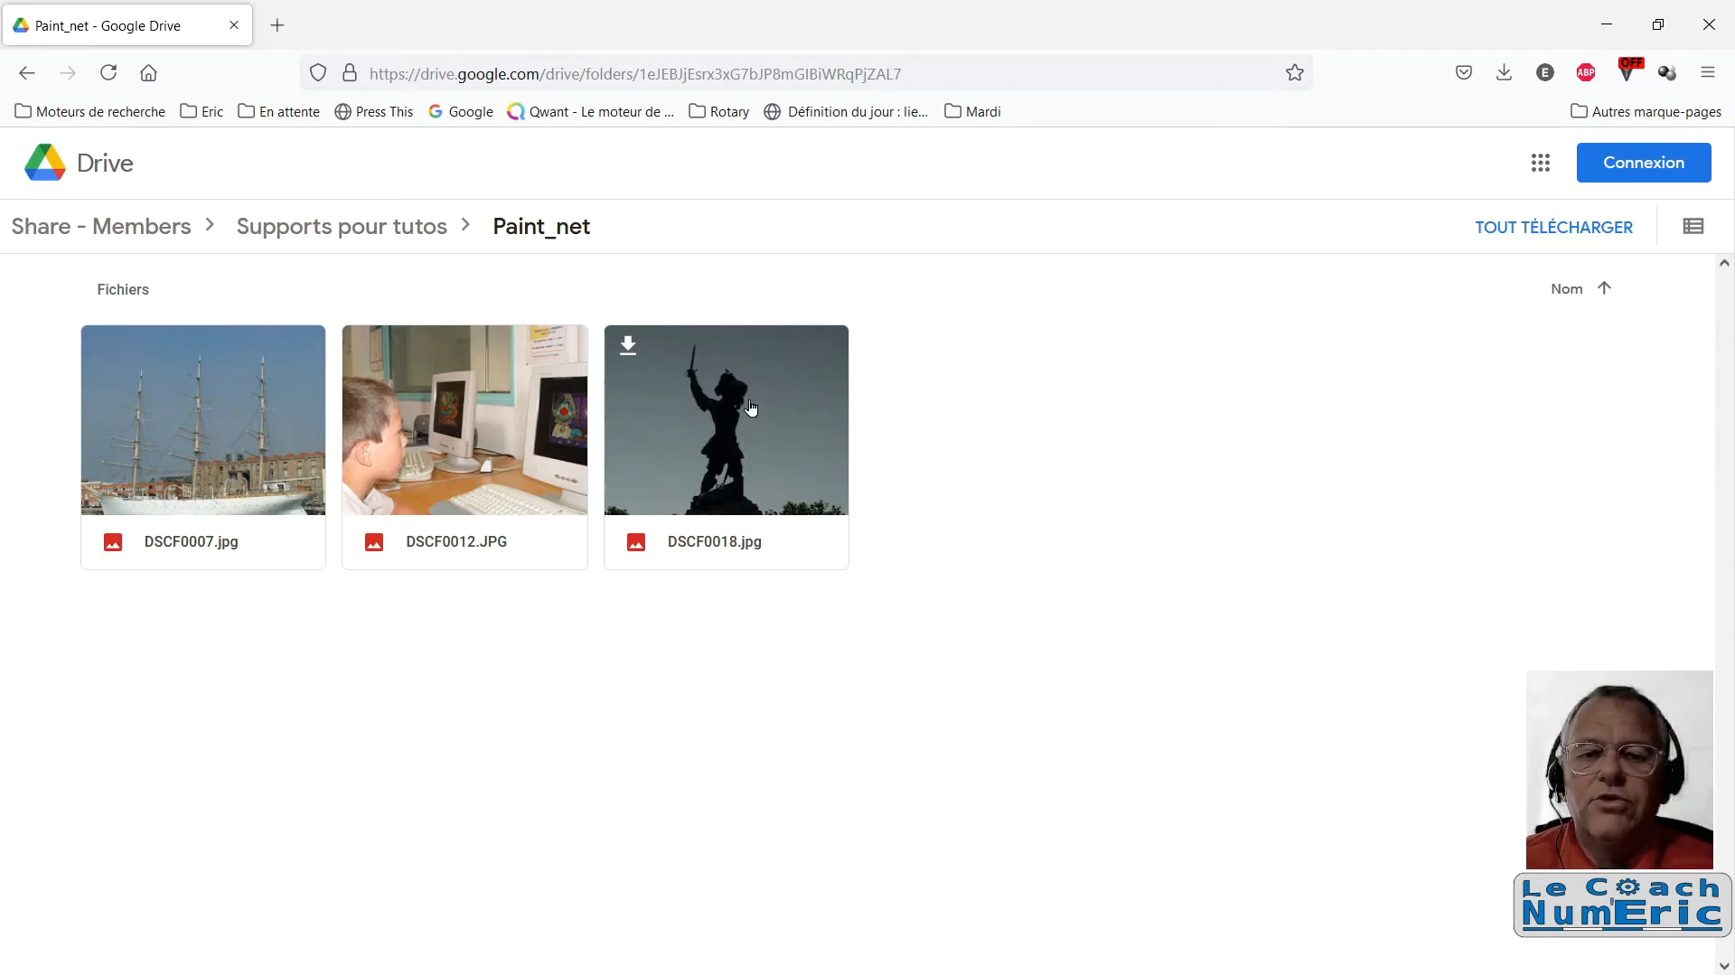
left_click(628, 347)
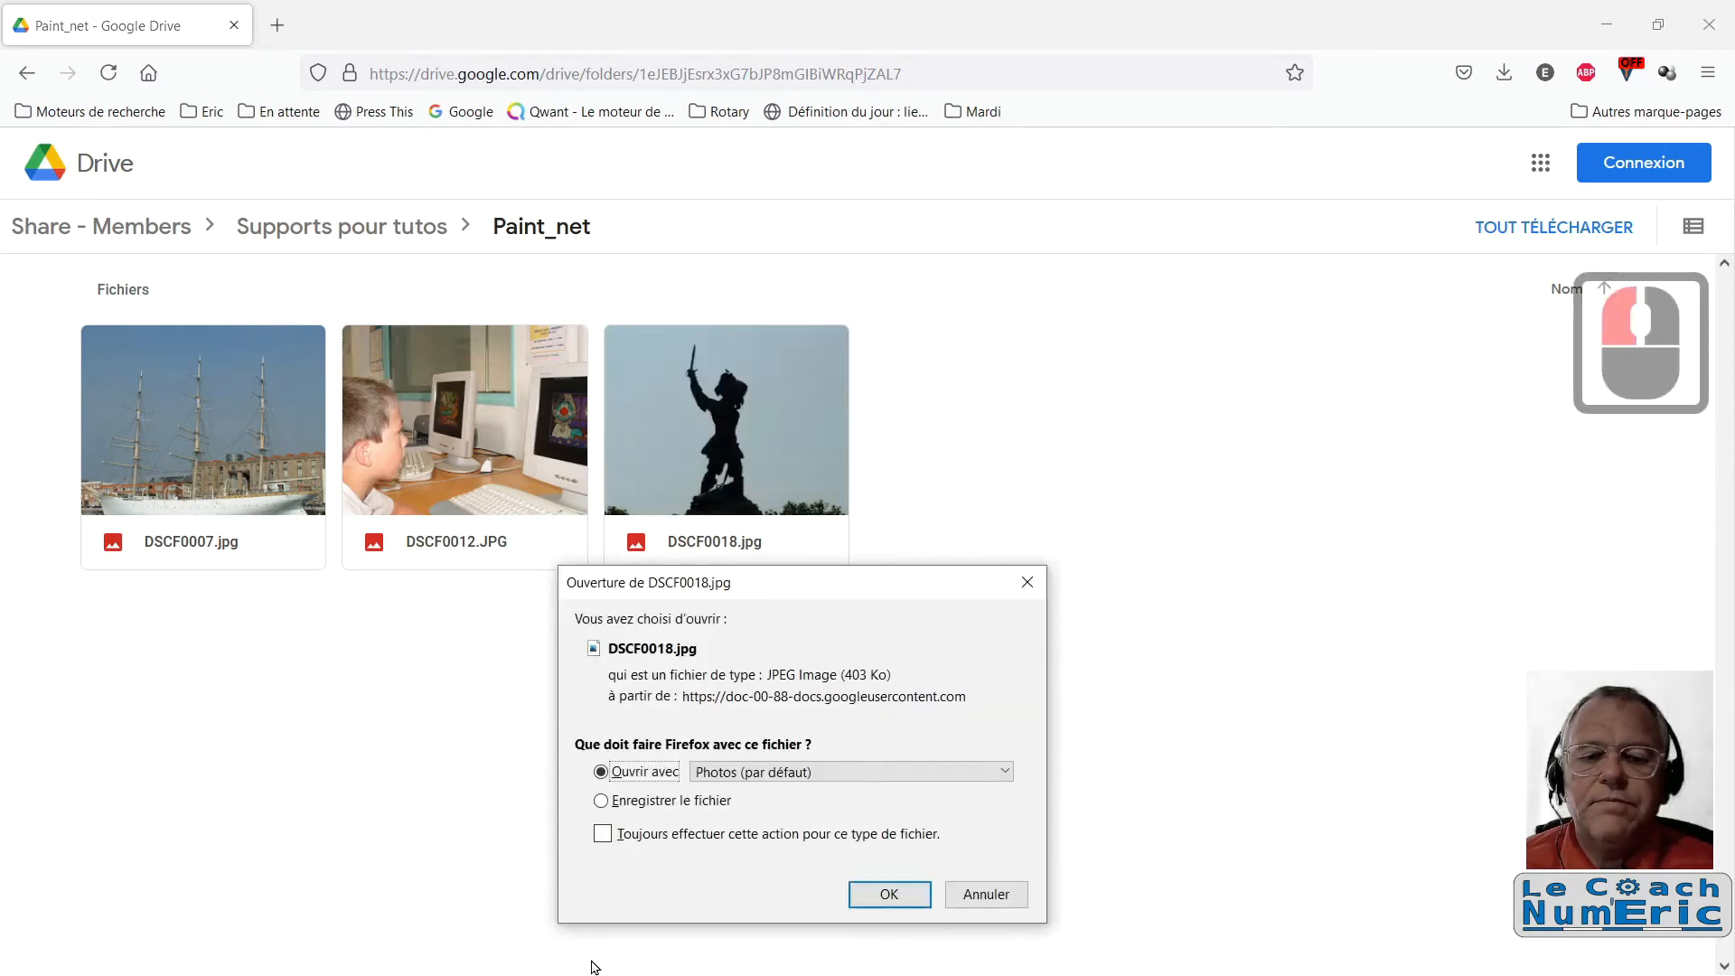
left_click(631, 802)
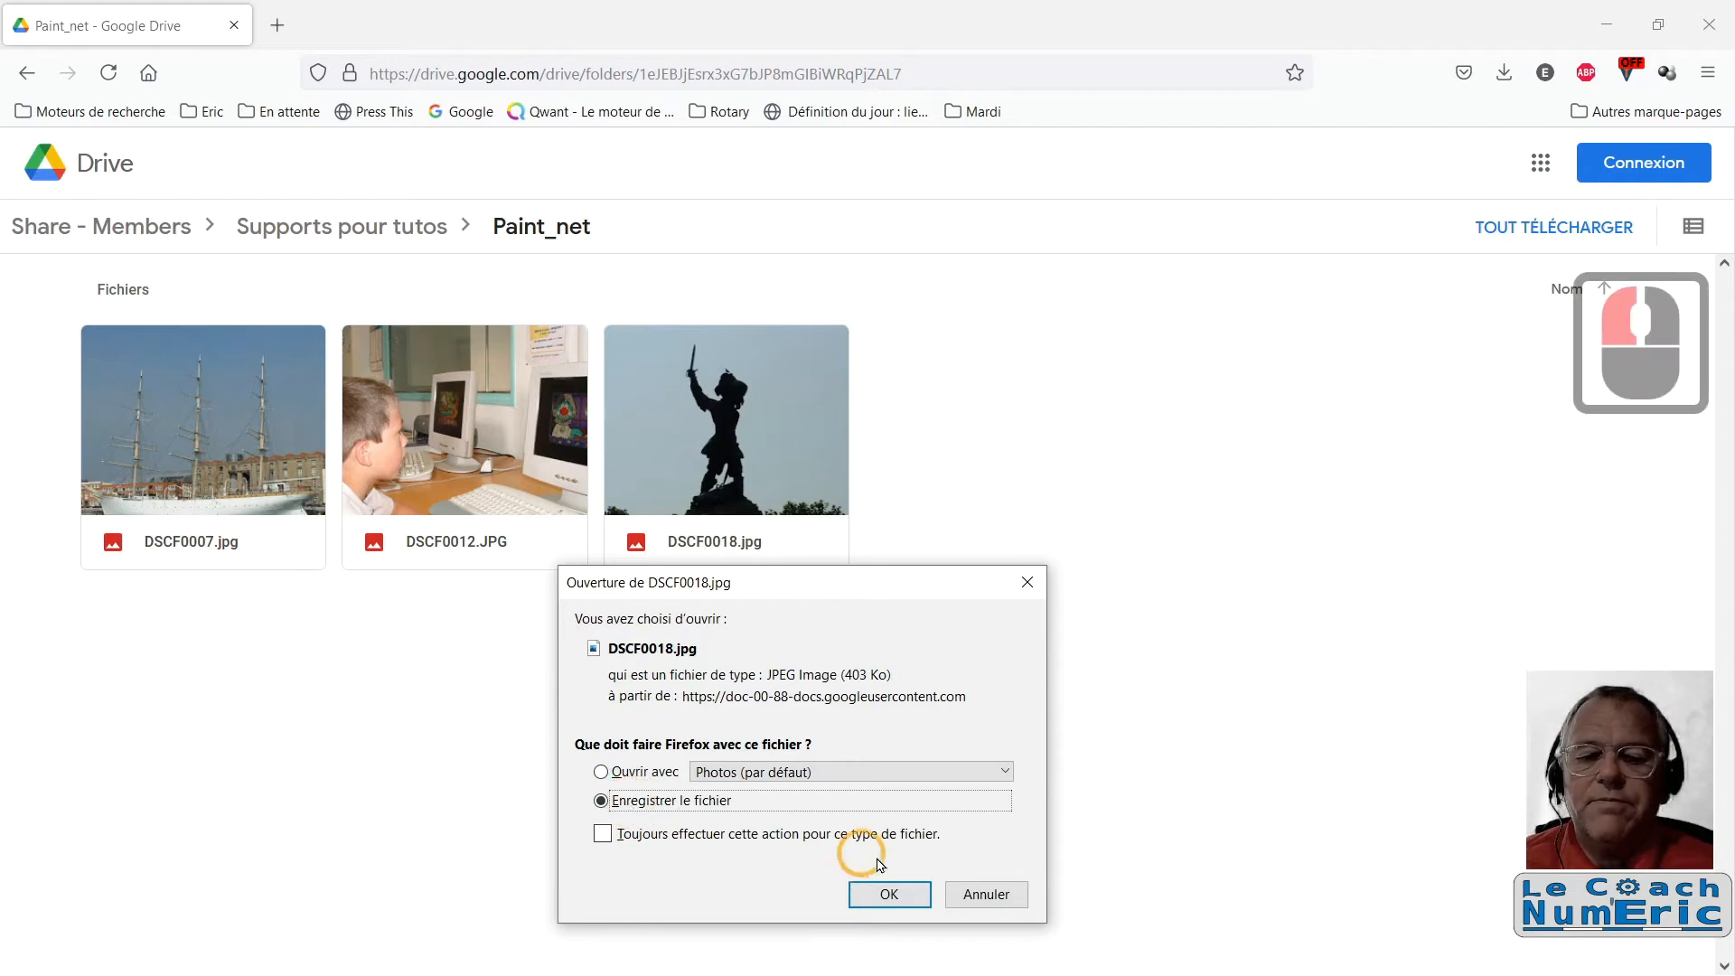
left_click(890, 895)
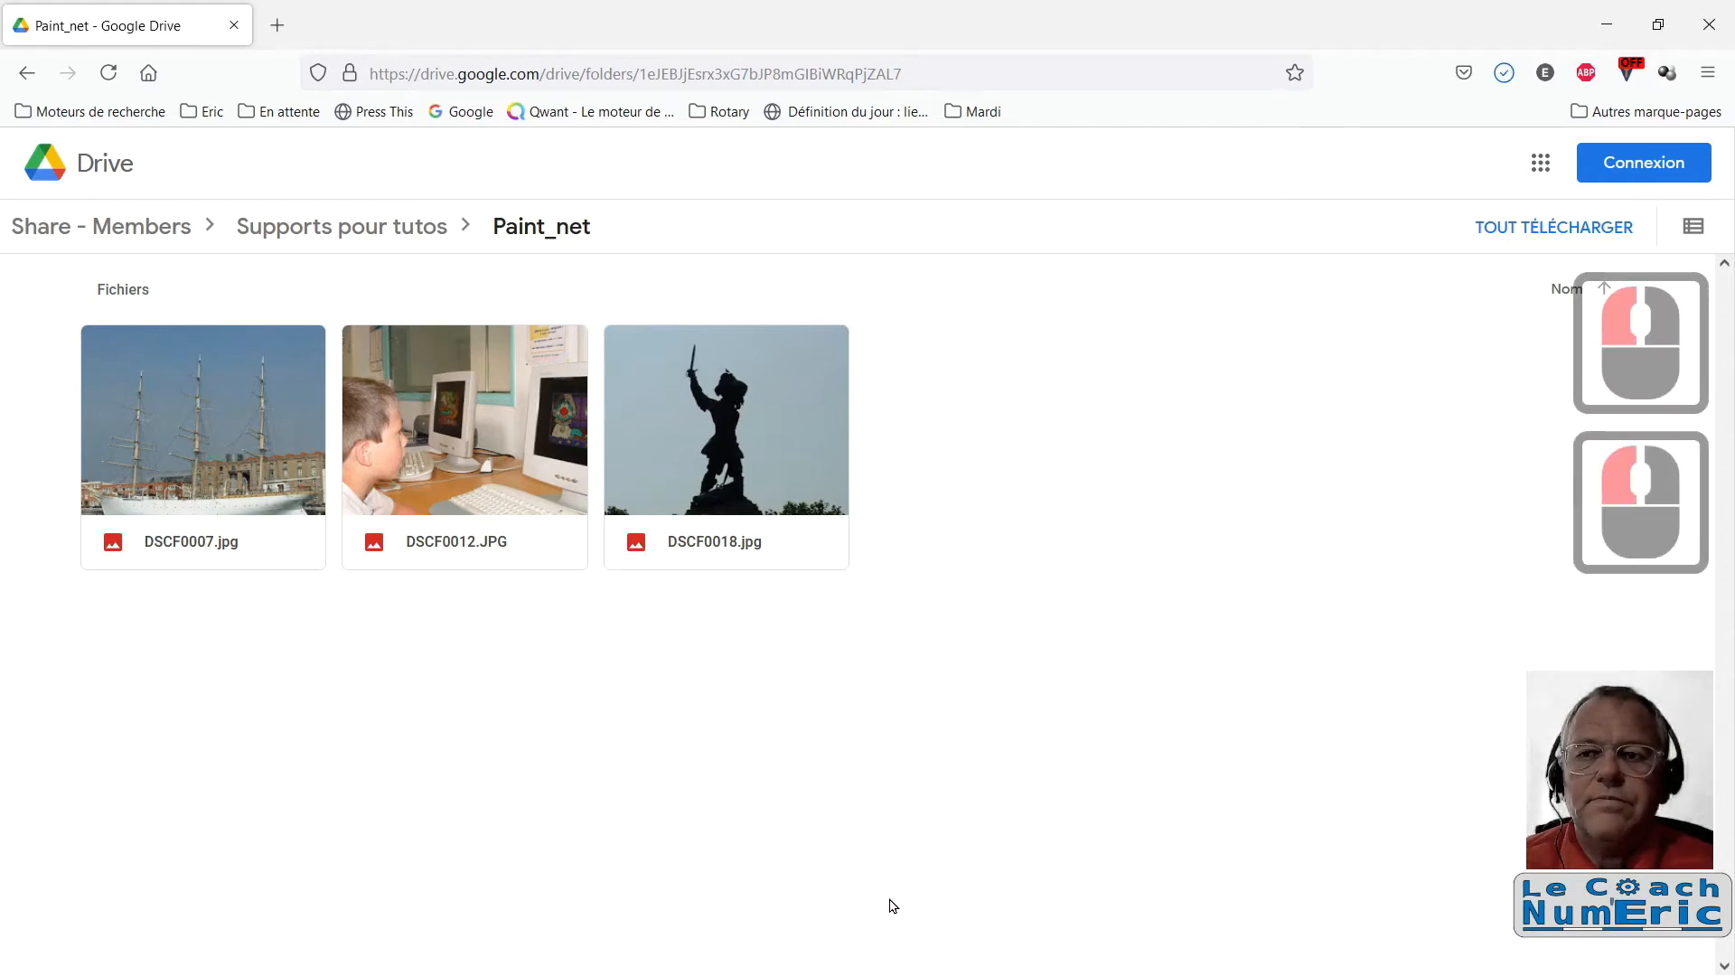
- Show the downloaded DSCF0018 image in its folder and open it with paint.net
left_click(1504, 73)
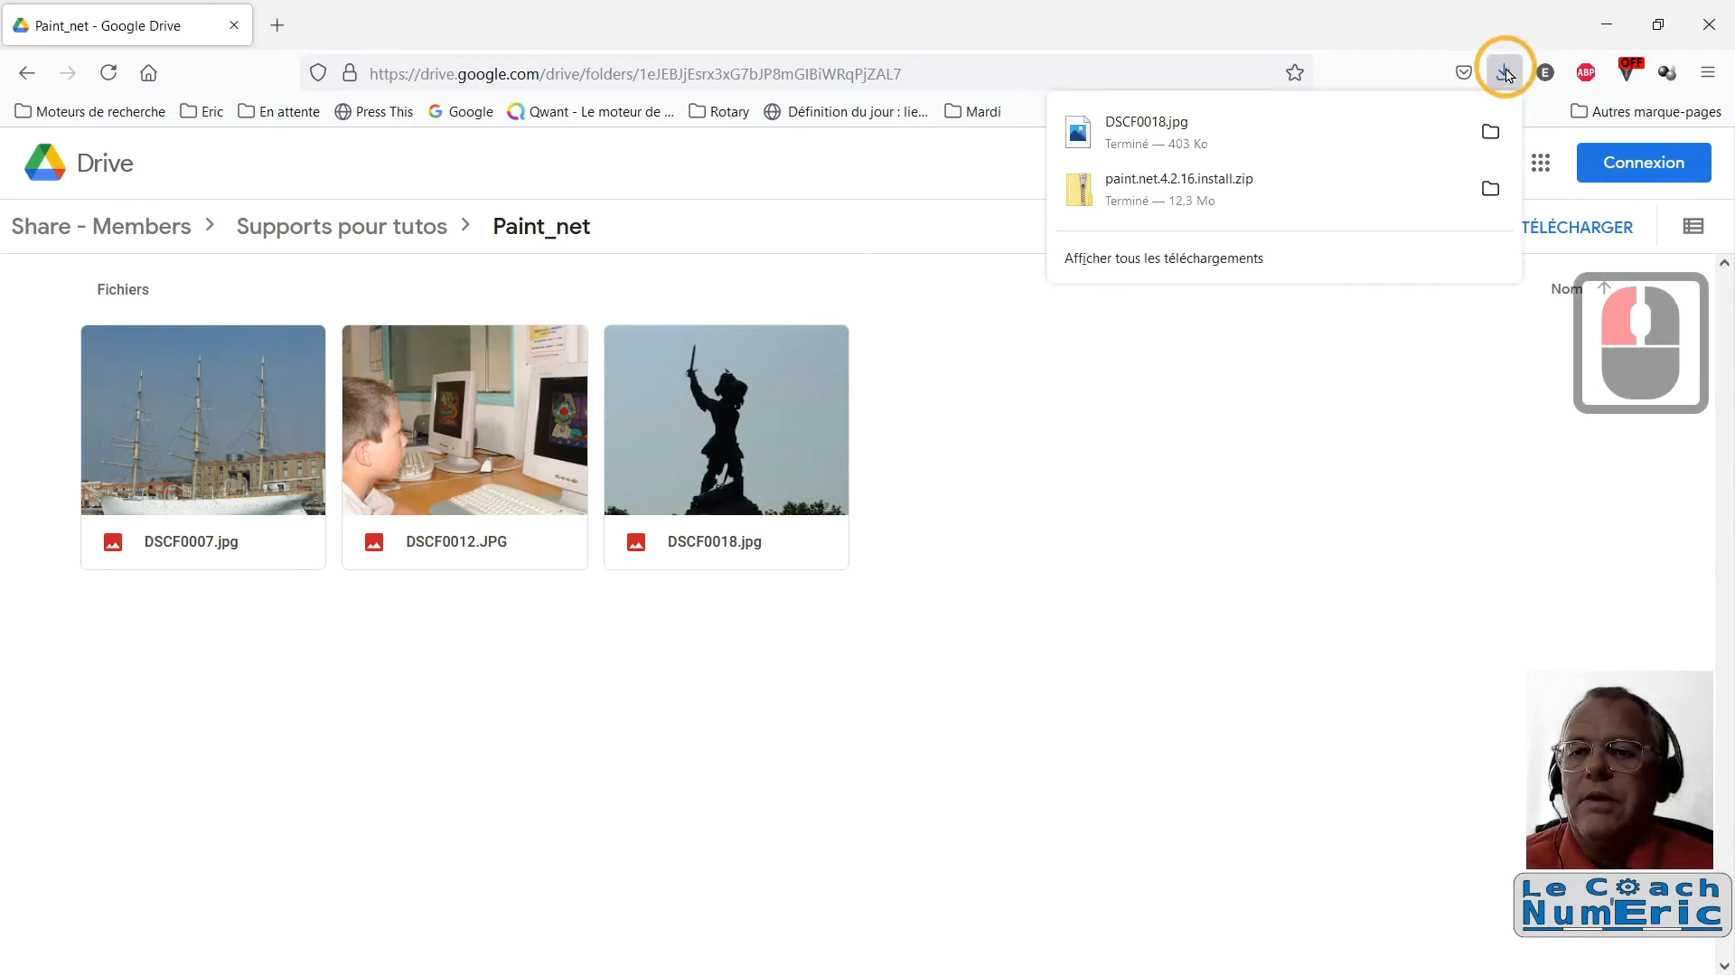
left_click(1491, 134)
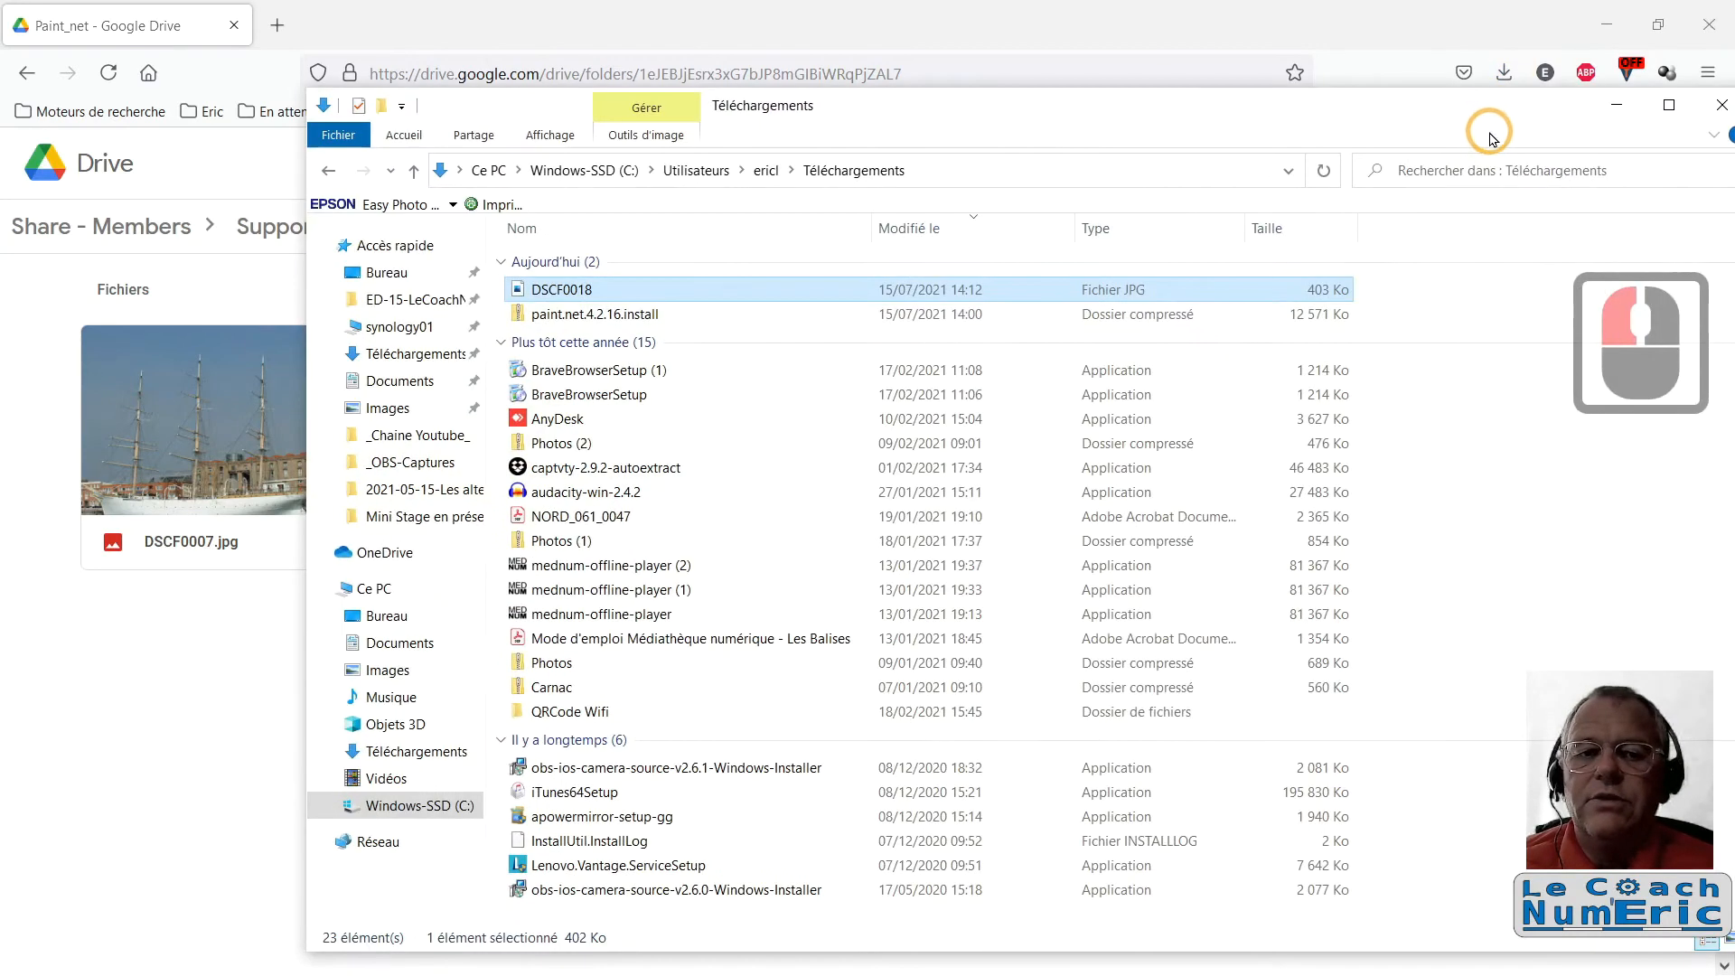
left_click(569, 290)
right_click(569, 290)
mouse_move(696, 692)
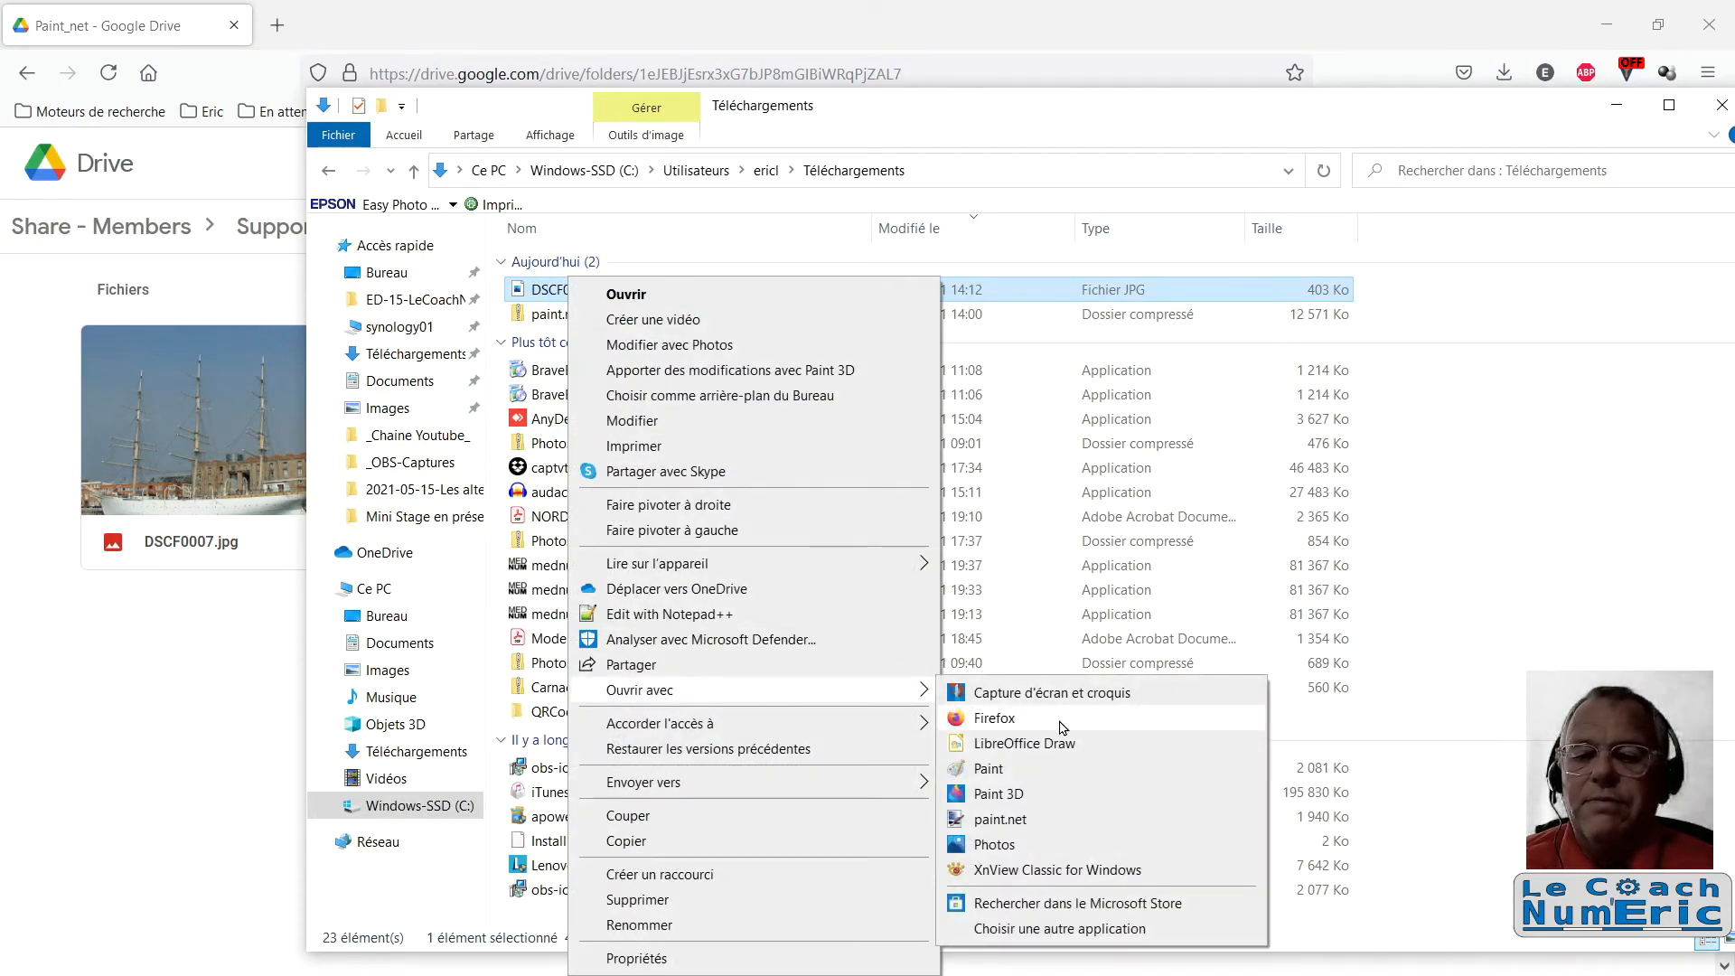
left_click(1000, 820)
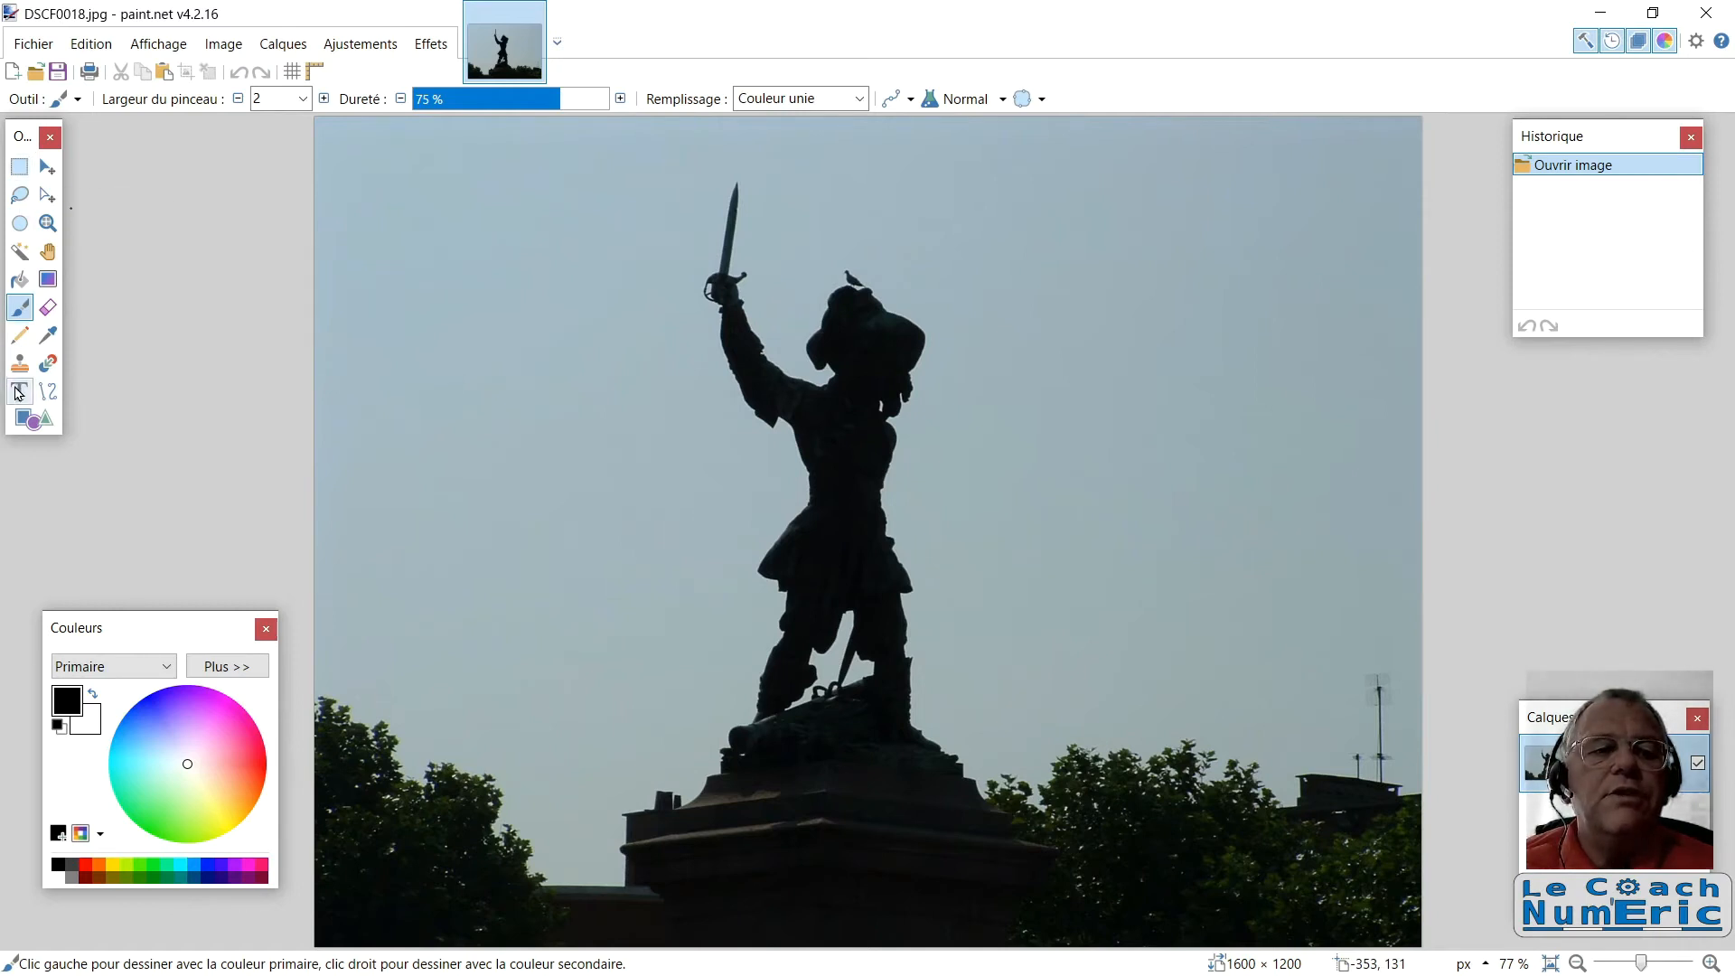
- Select a rectangle of about 490 × 917 px around the statue and crop the image to it
left_click(19, 169)
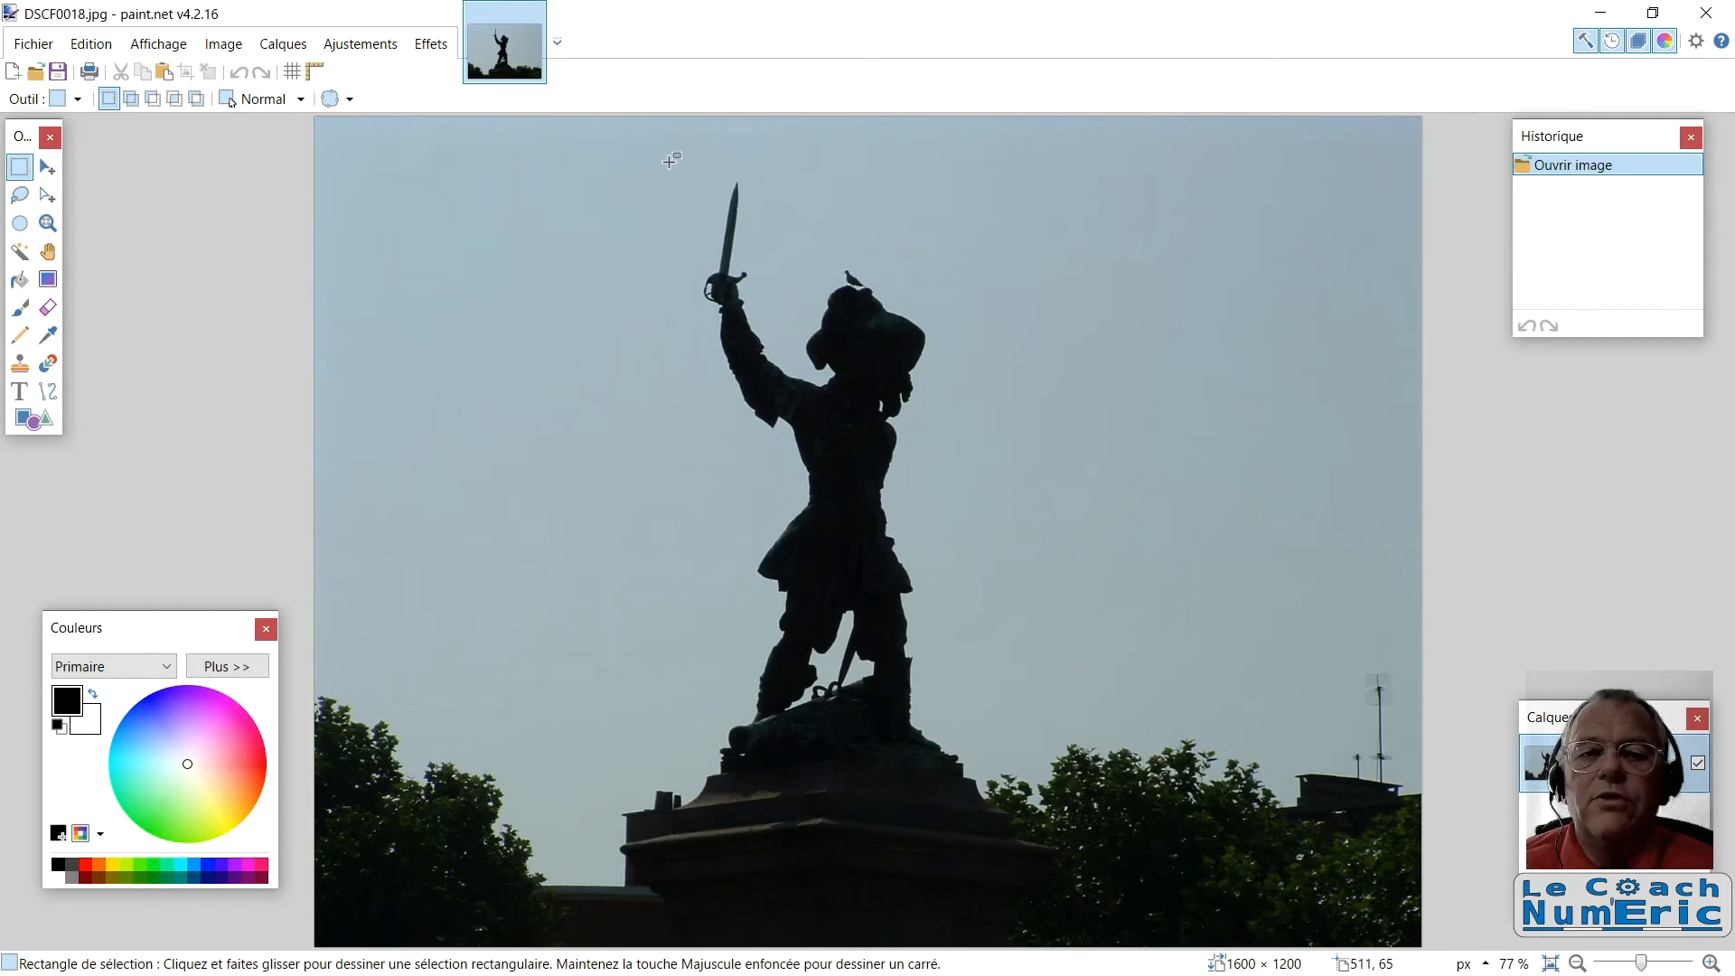
left_click_drag(658, 162, 997, 795)
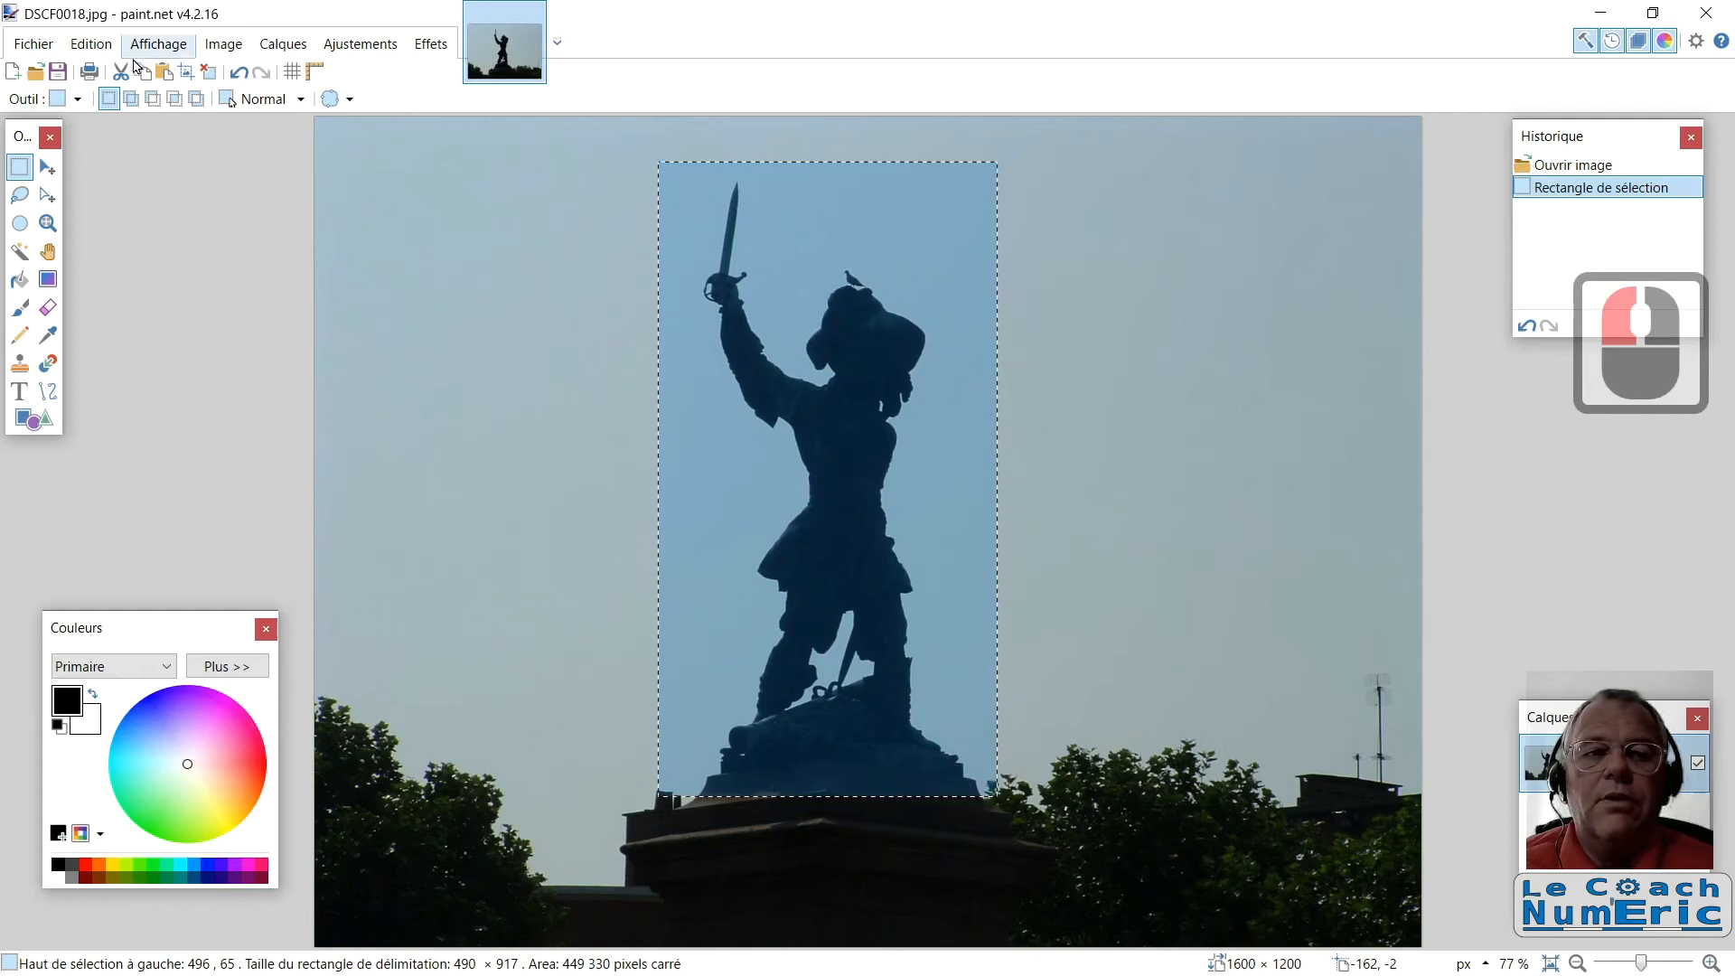
left_click(231, 45)
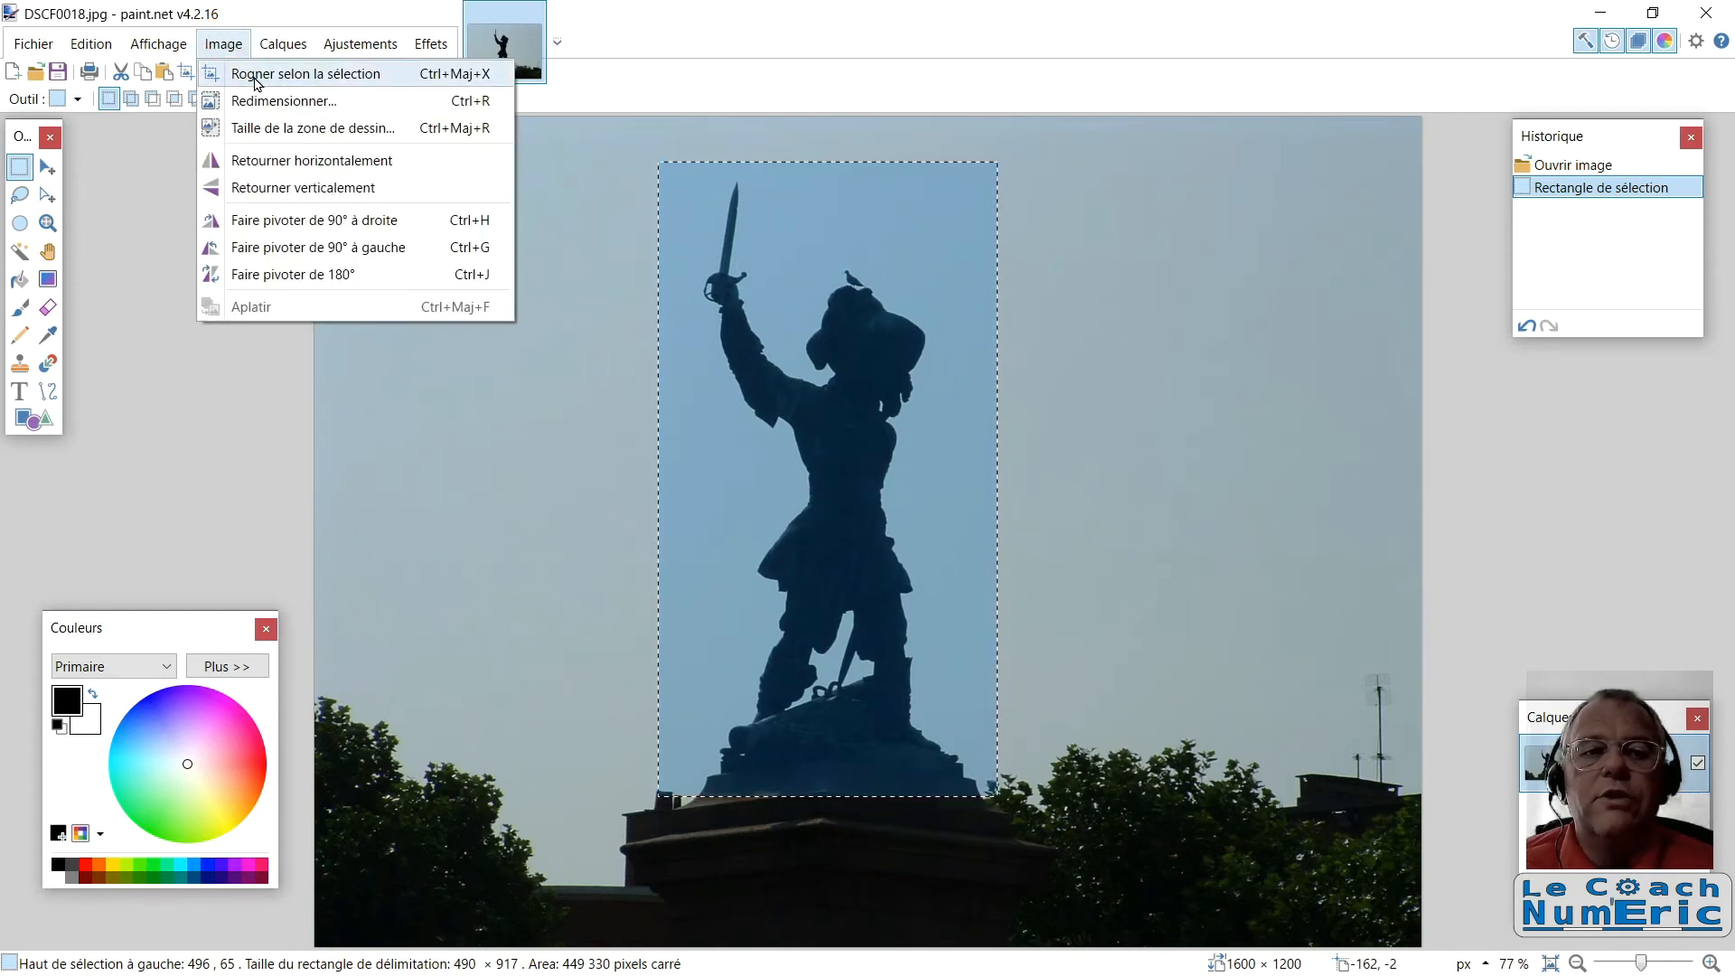
left_click(256, 76)
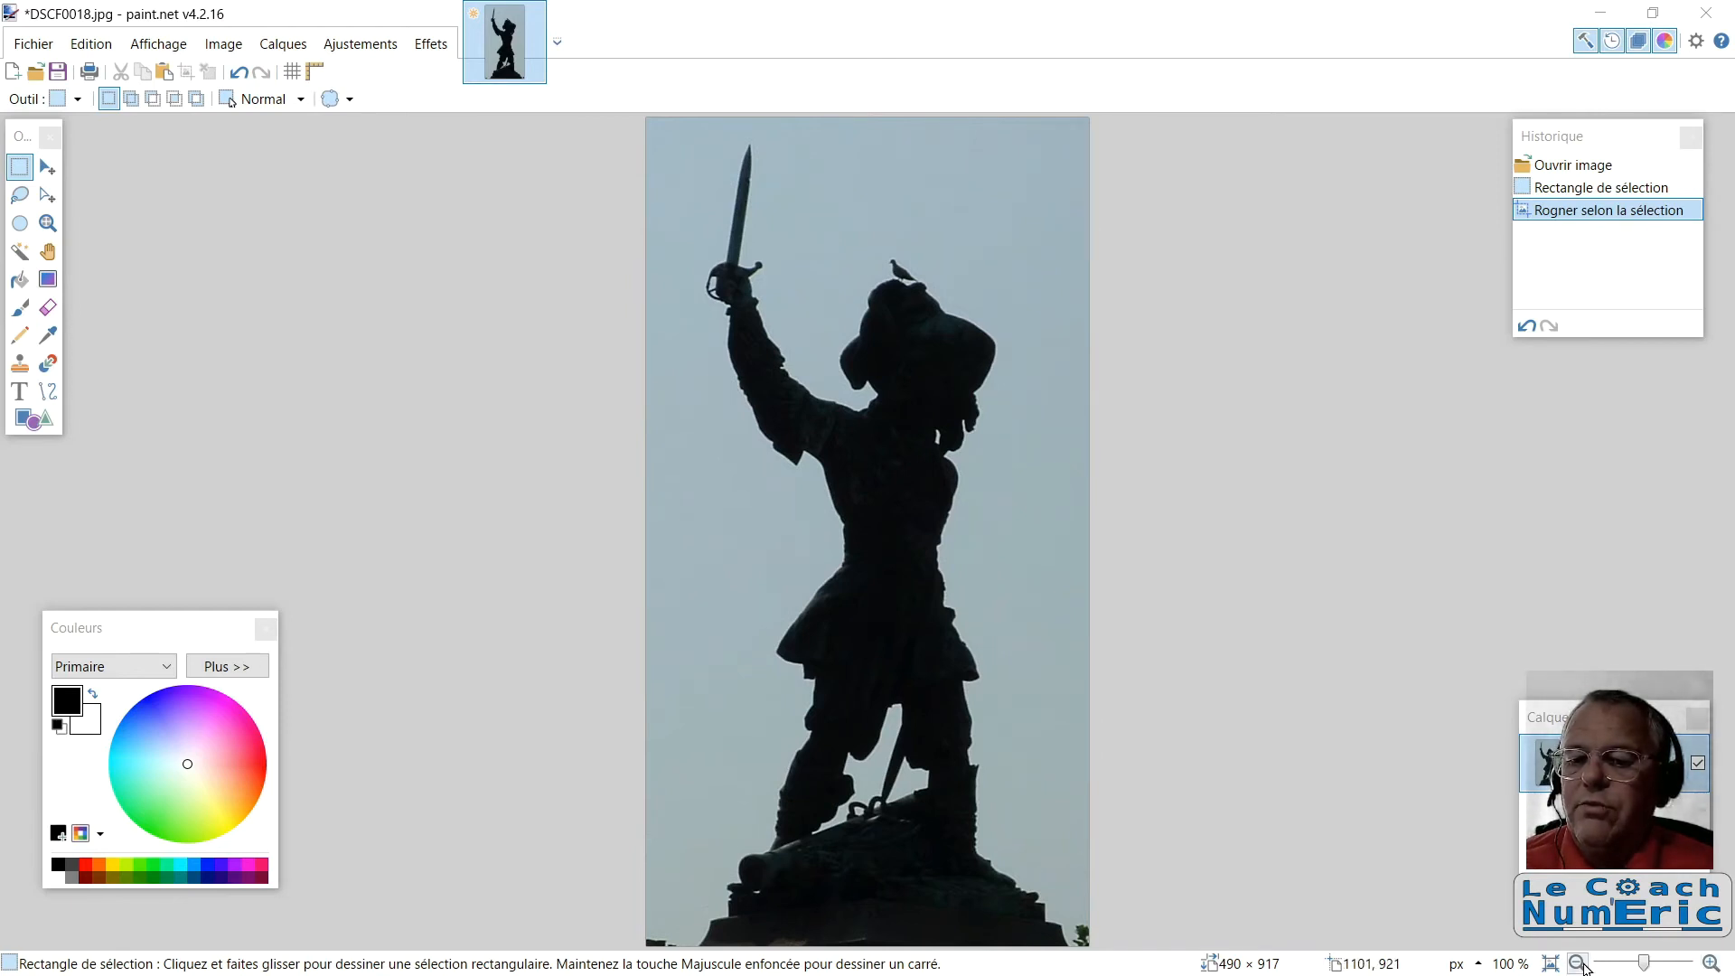
- Examine the cropped statue and the bird on its hat at several zoom levels
double_click(1576, 963)
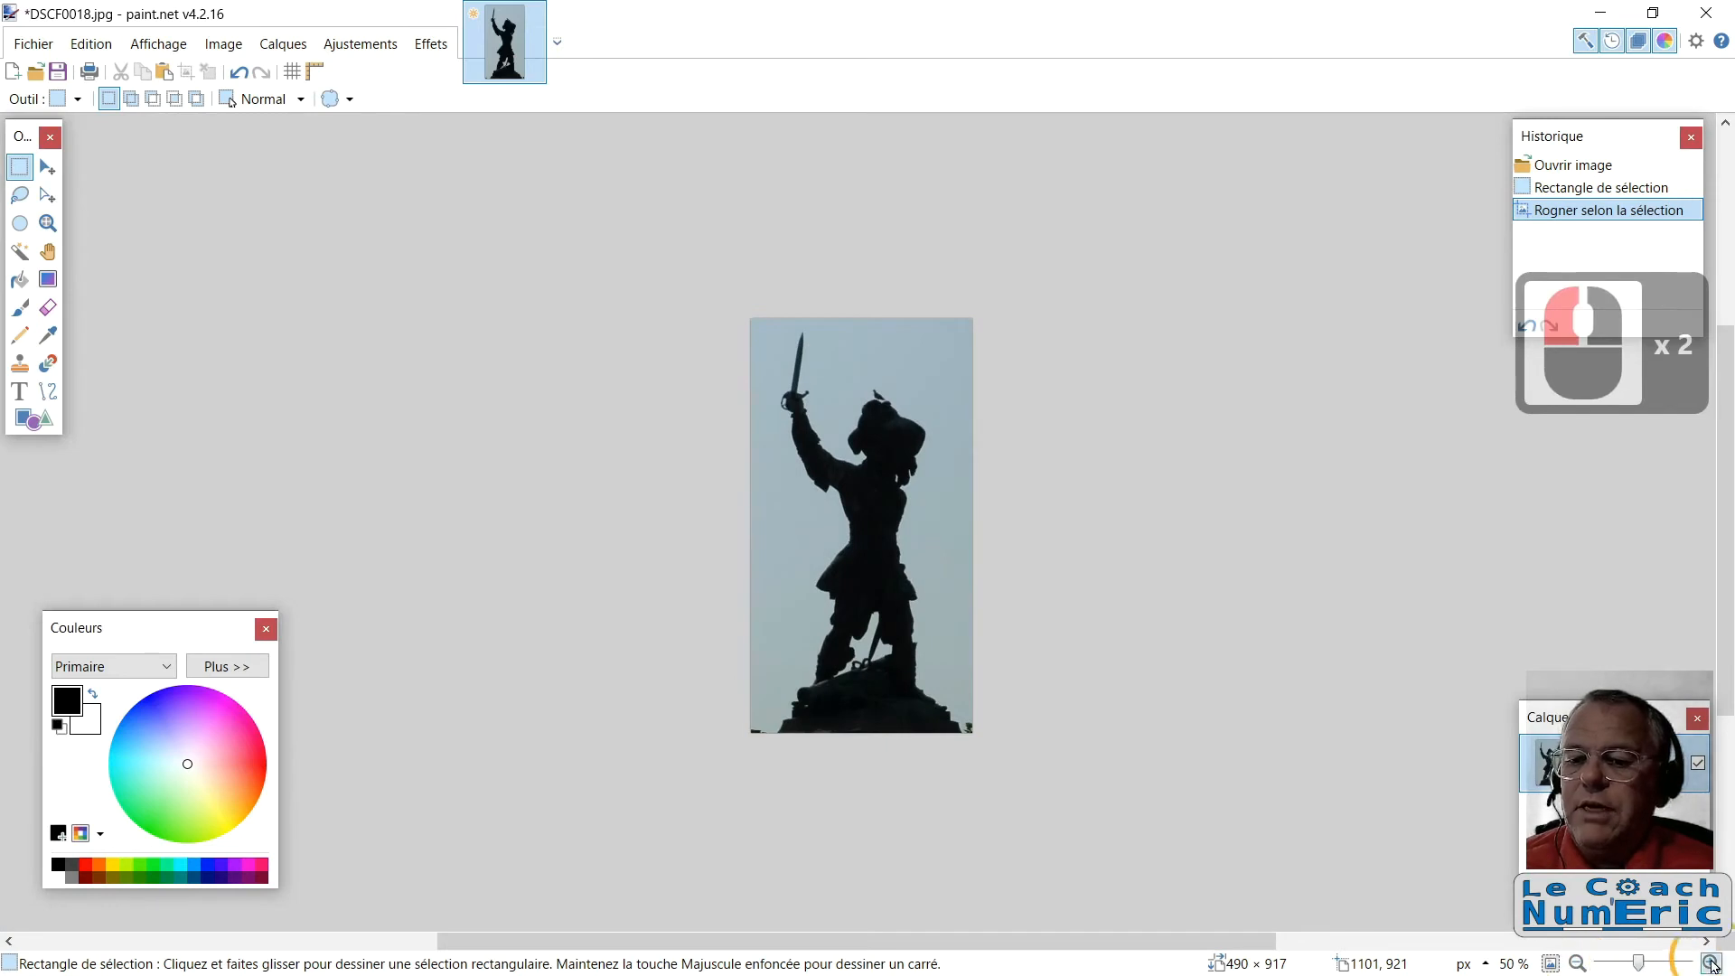
double_click(1711, 963)
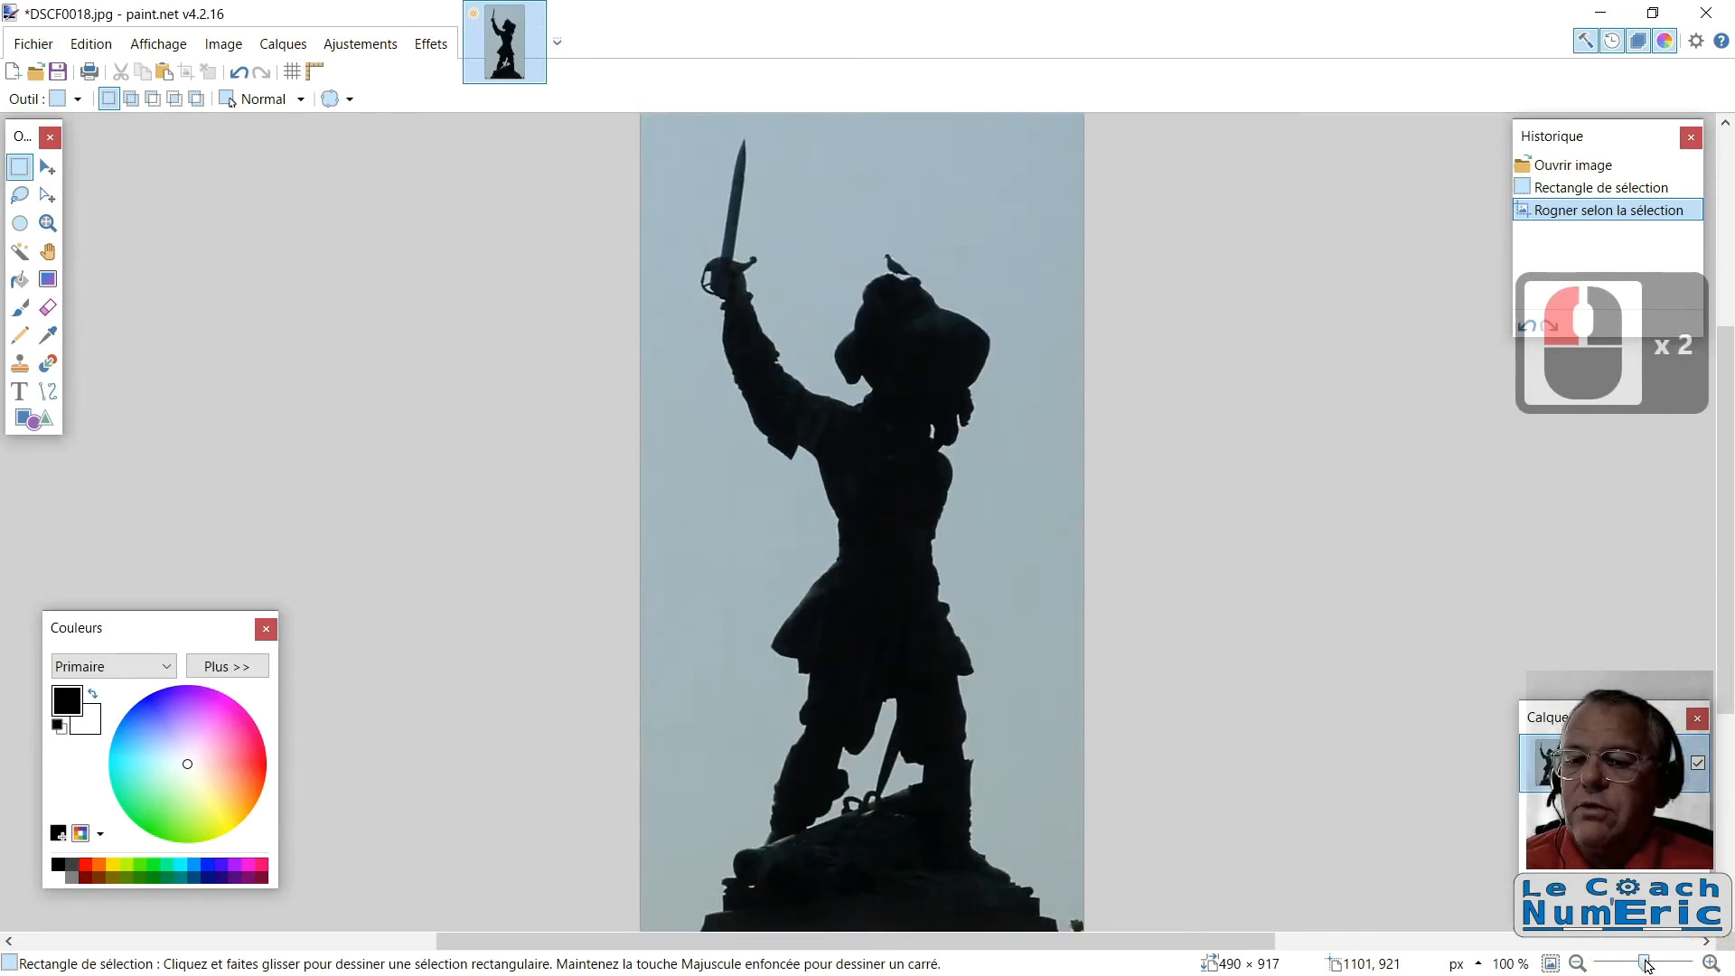
mouse_move(1646, 965)
left_mouse_down()
mouse_move(1626, 965)
mouse_move(1646, 964)
left_mouse_up()
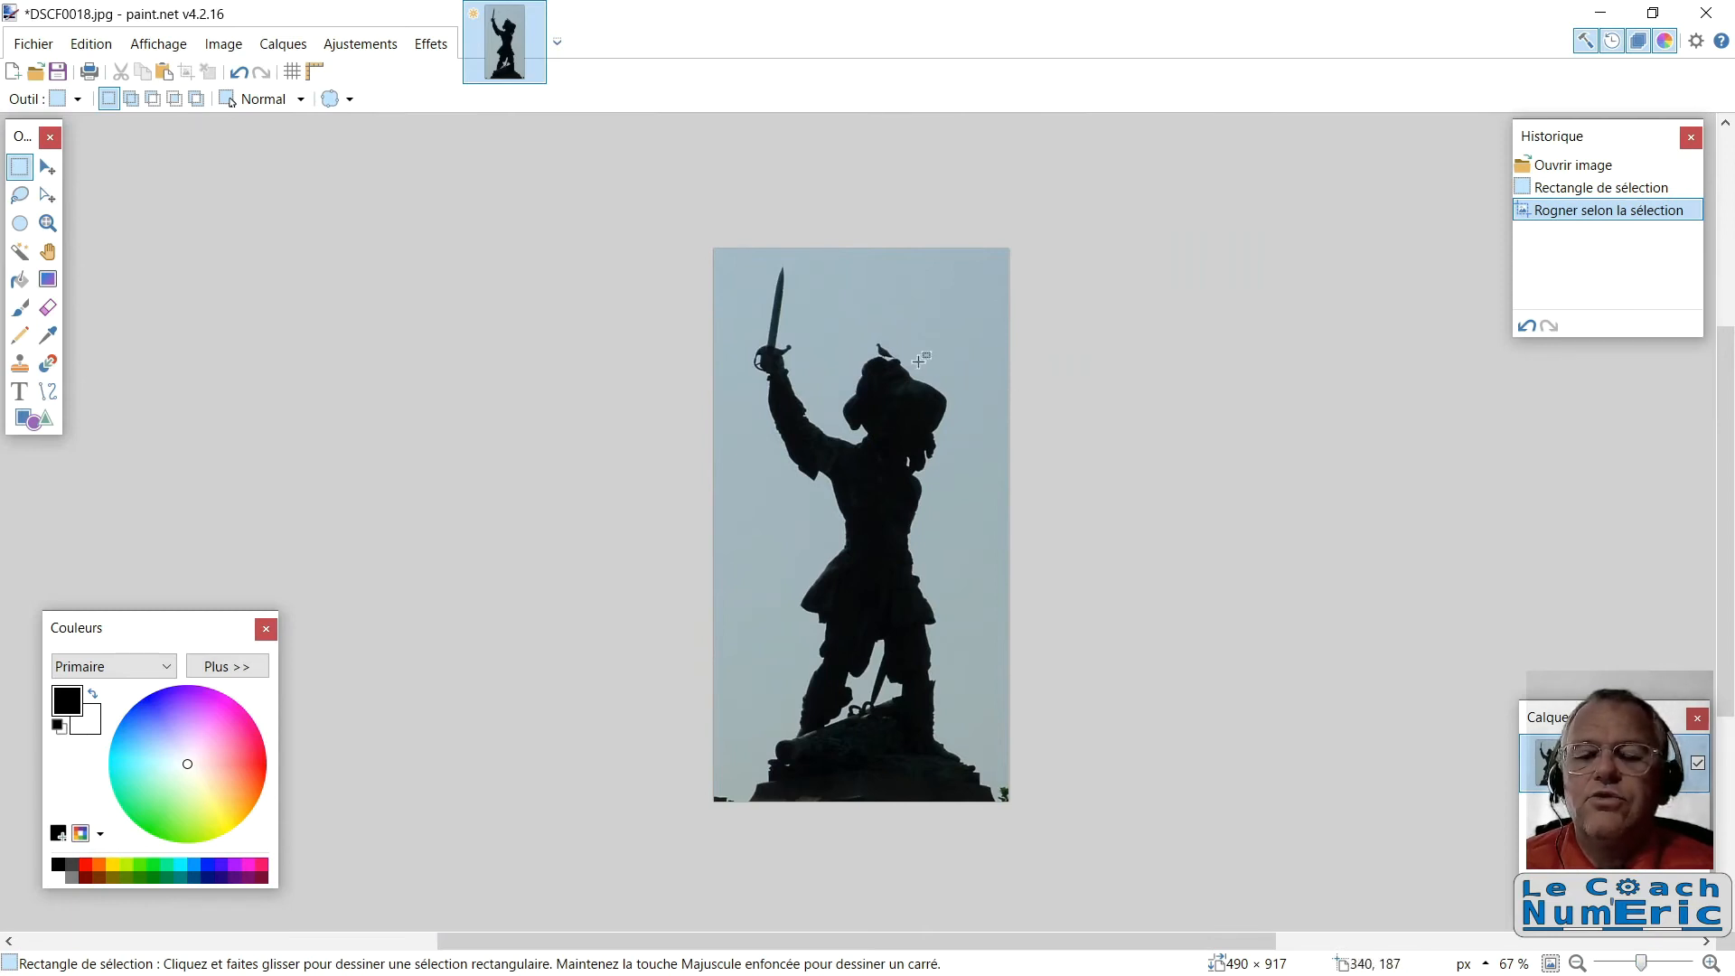
scroll(905, 388, "up", 5, "ctrl")
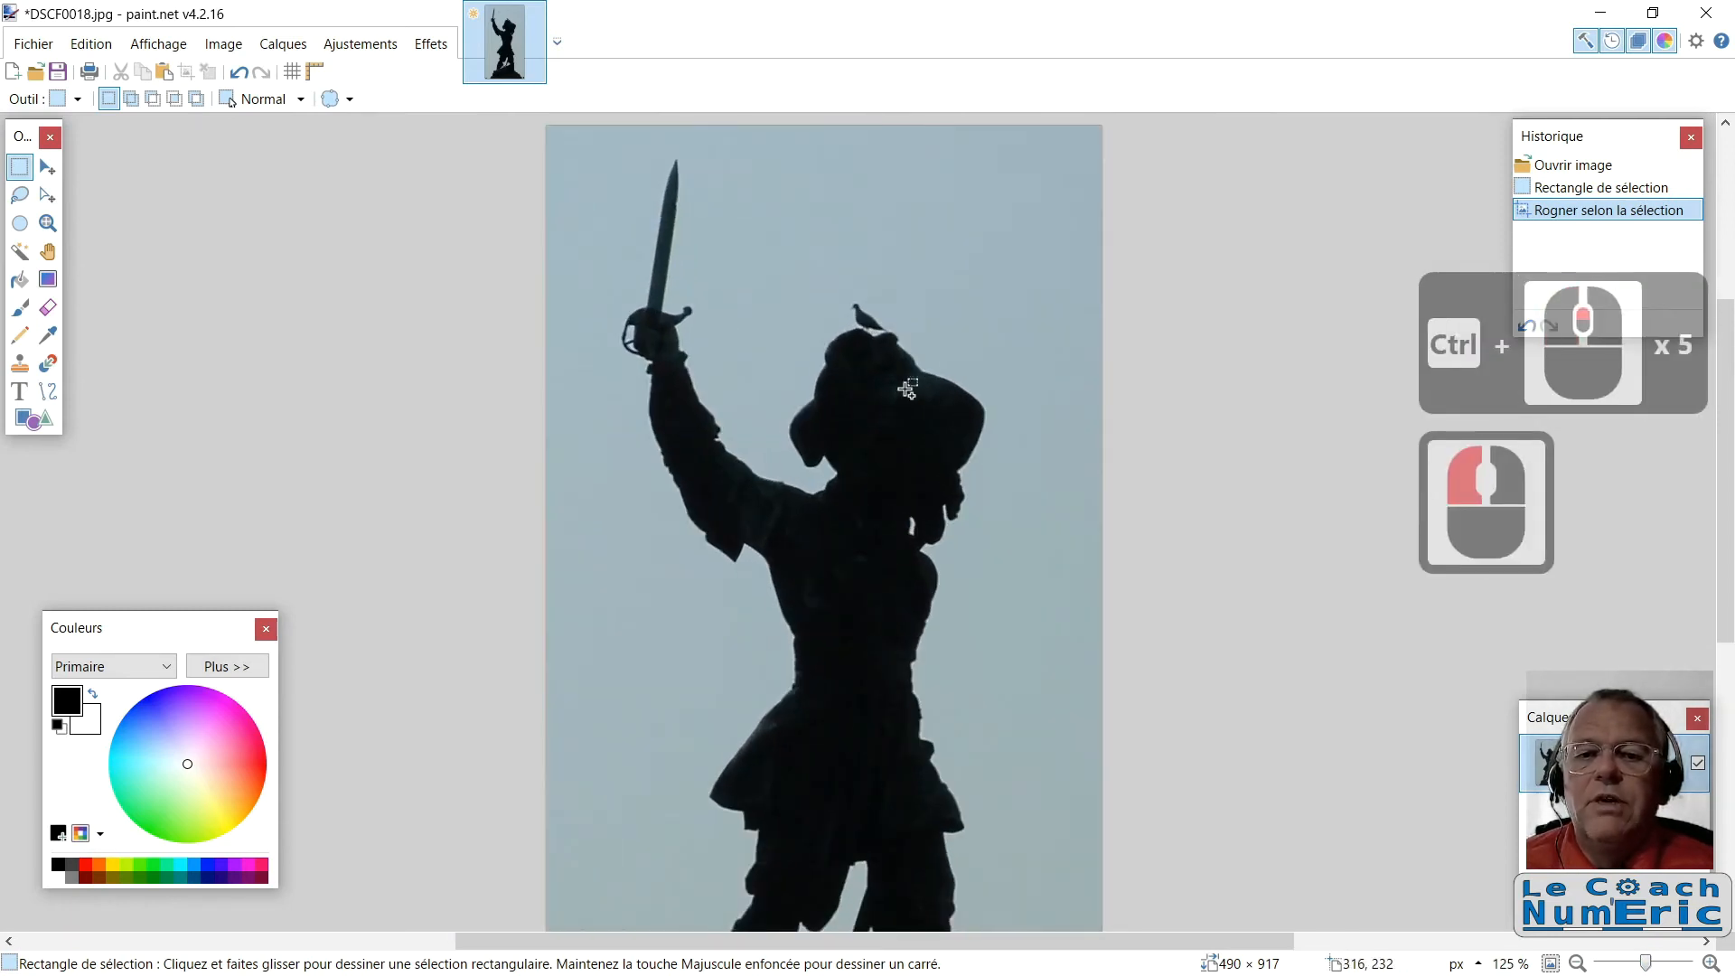
scroll(906, 389, "up", 10, "ctrl")
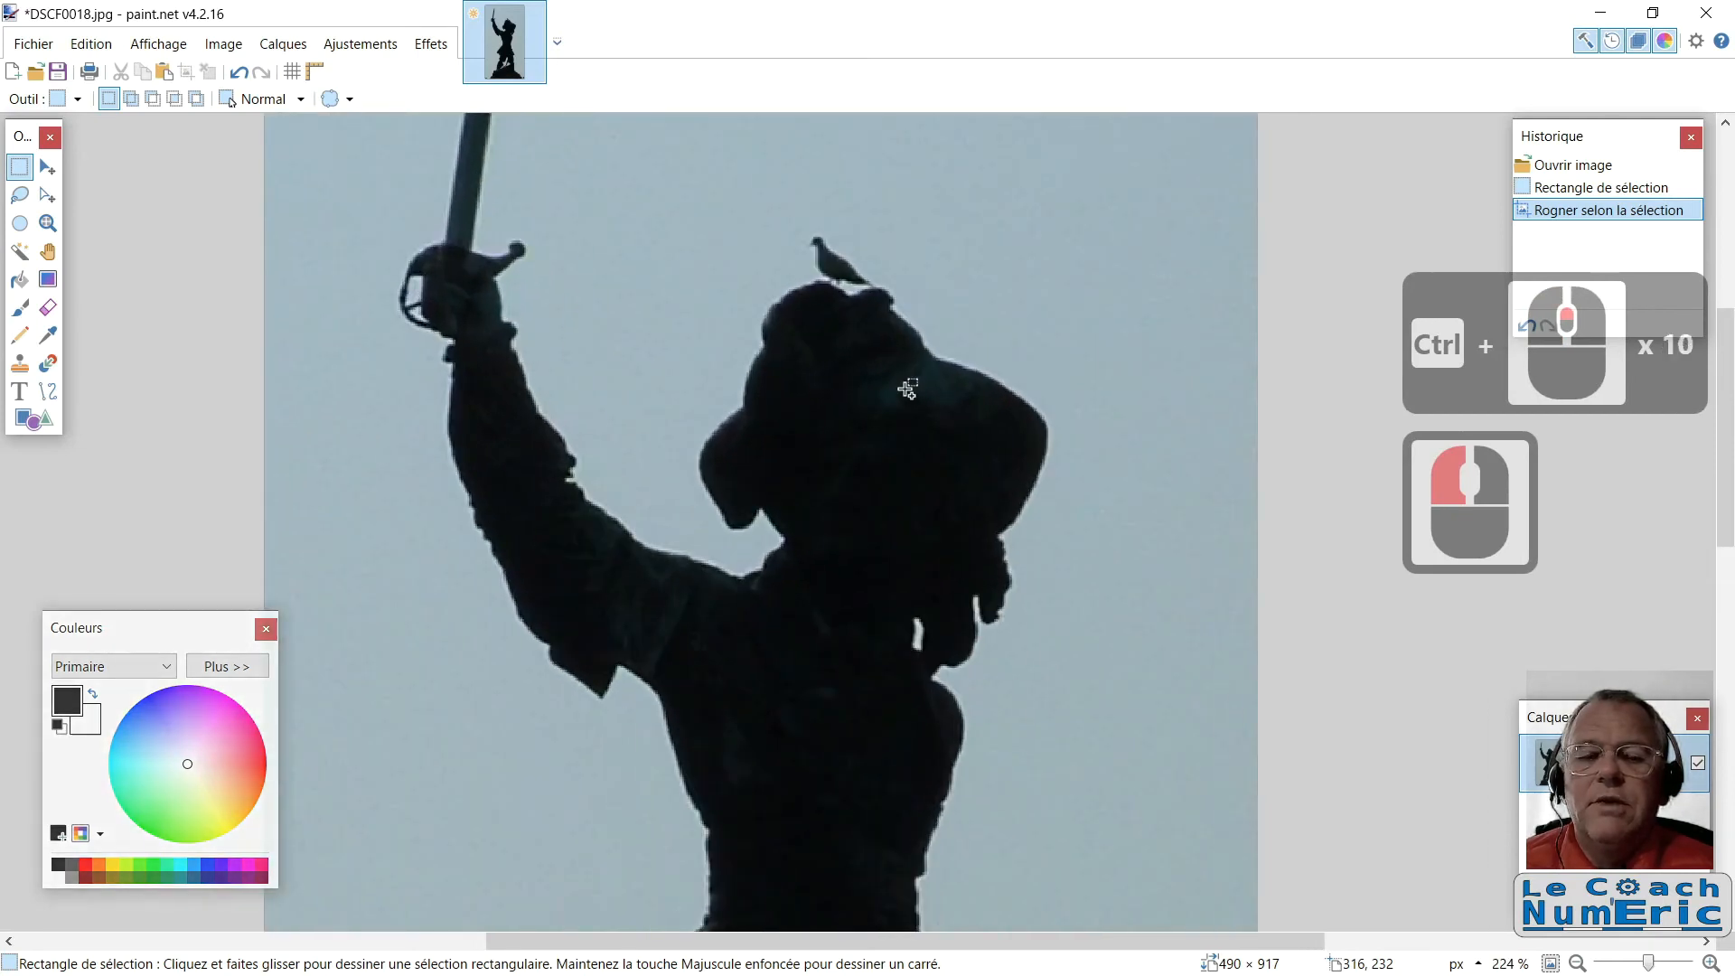
scroll(906, 388, "down", 5, "ctrl")
scroll(906, 389, "down", 3, "ctrl")
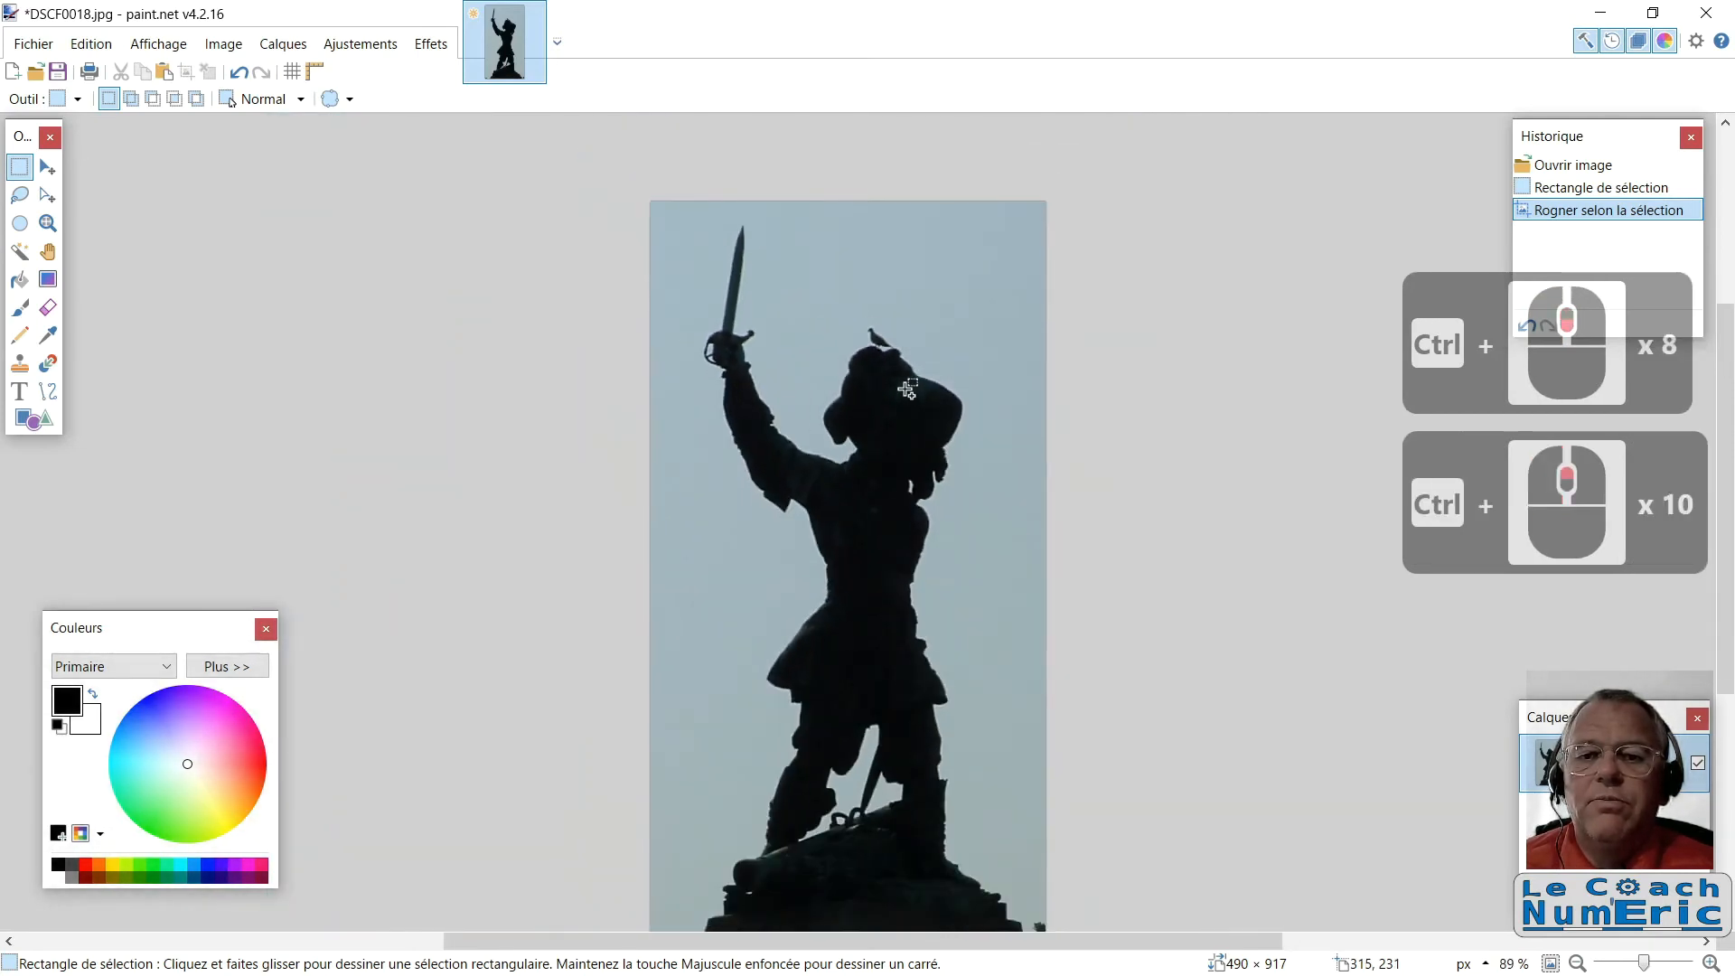
scroll(907, 388, "up", 6, "ctrl")
scroll(906, 389, "down", 2, "ctrl")
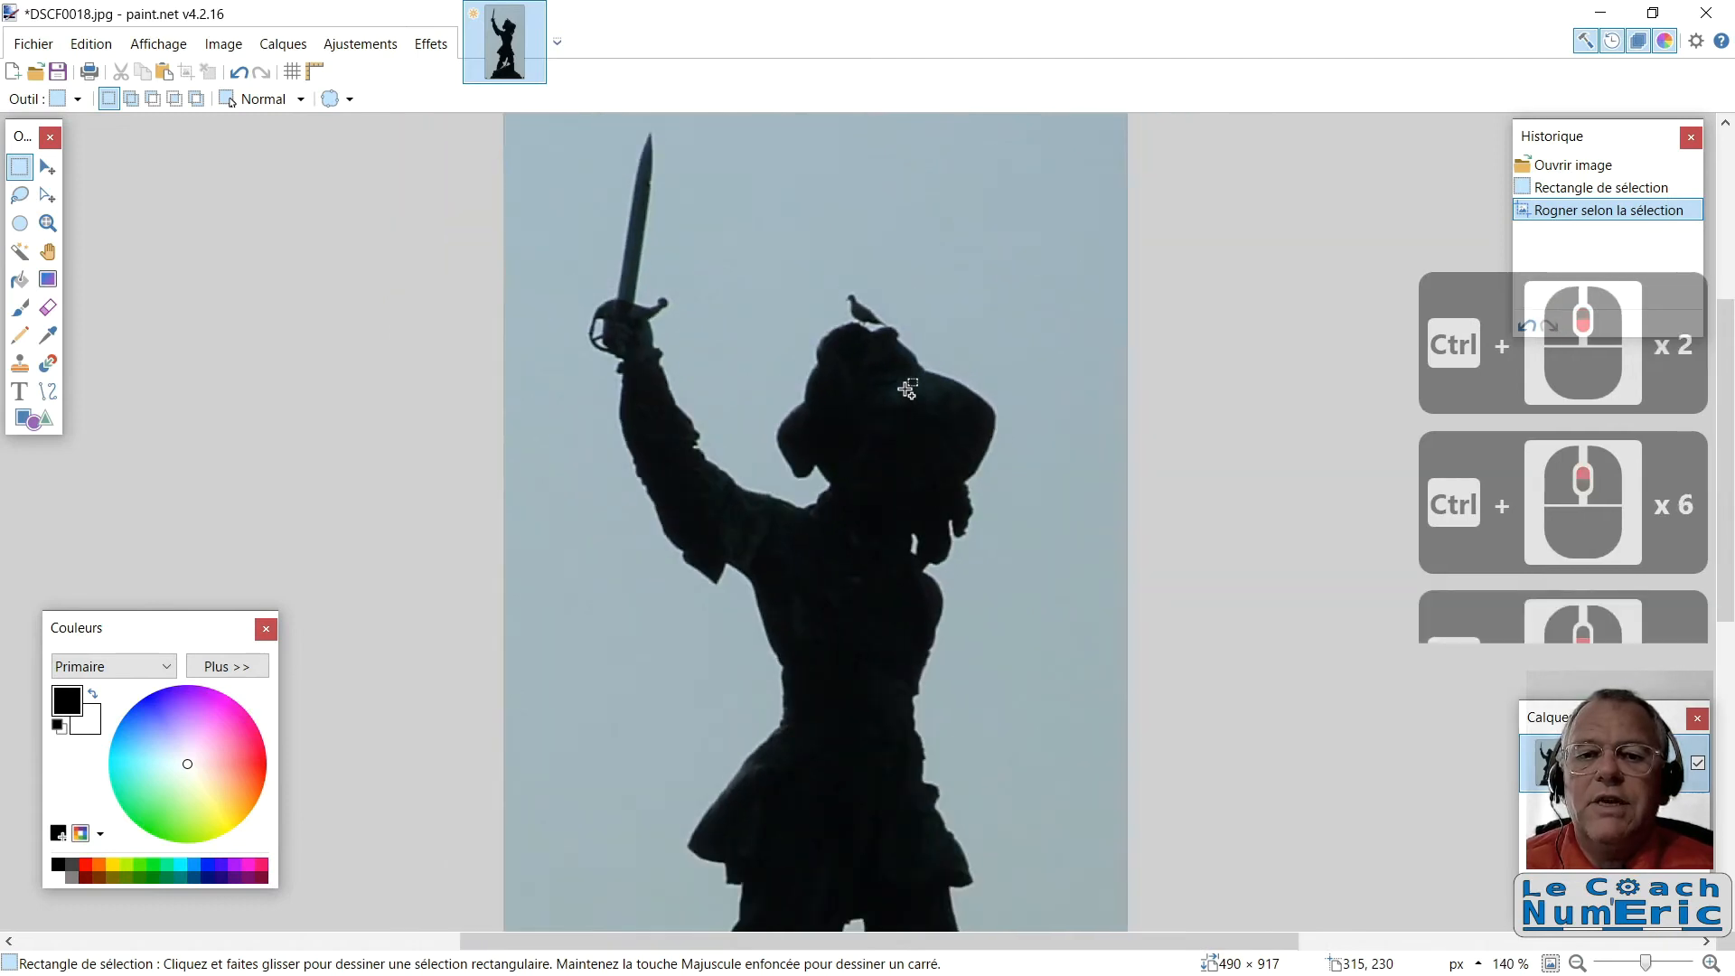
scroll(906, 388, "down", 2, "ctrl")
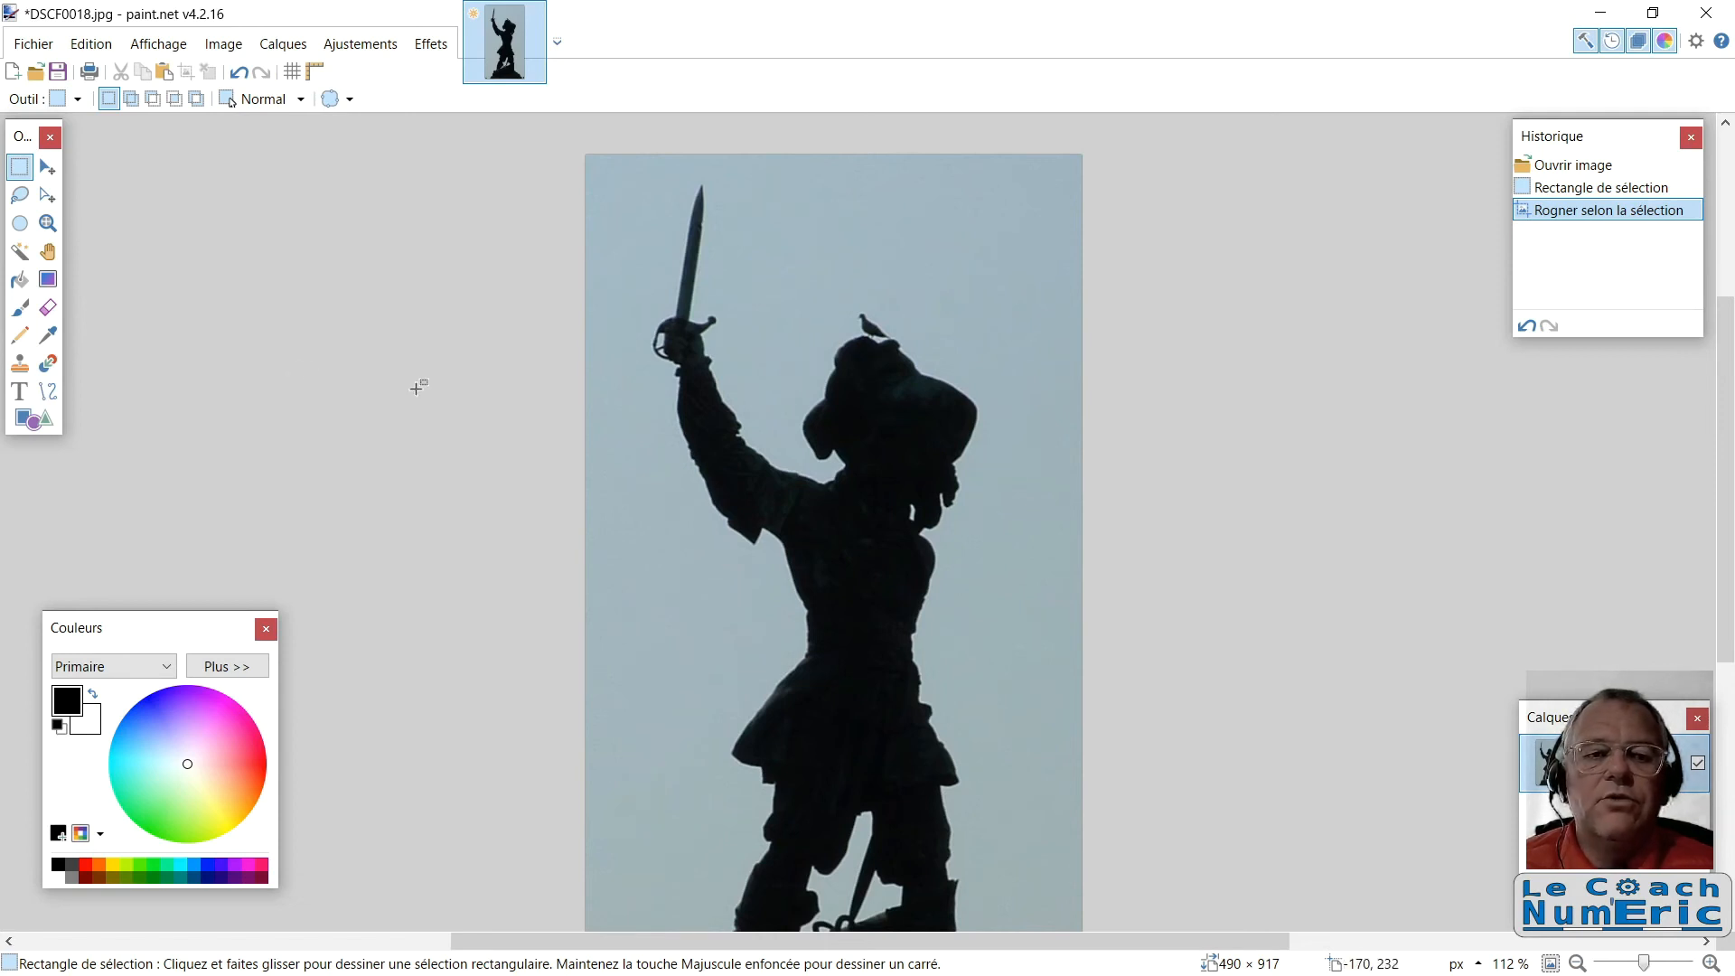
- Erase the bird on the statue's hat with the Clone Stamp, using a brush width of 30 and the nearby sky as source
left_click(20, 364)
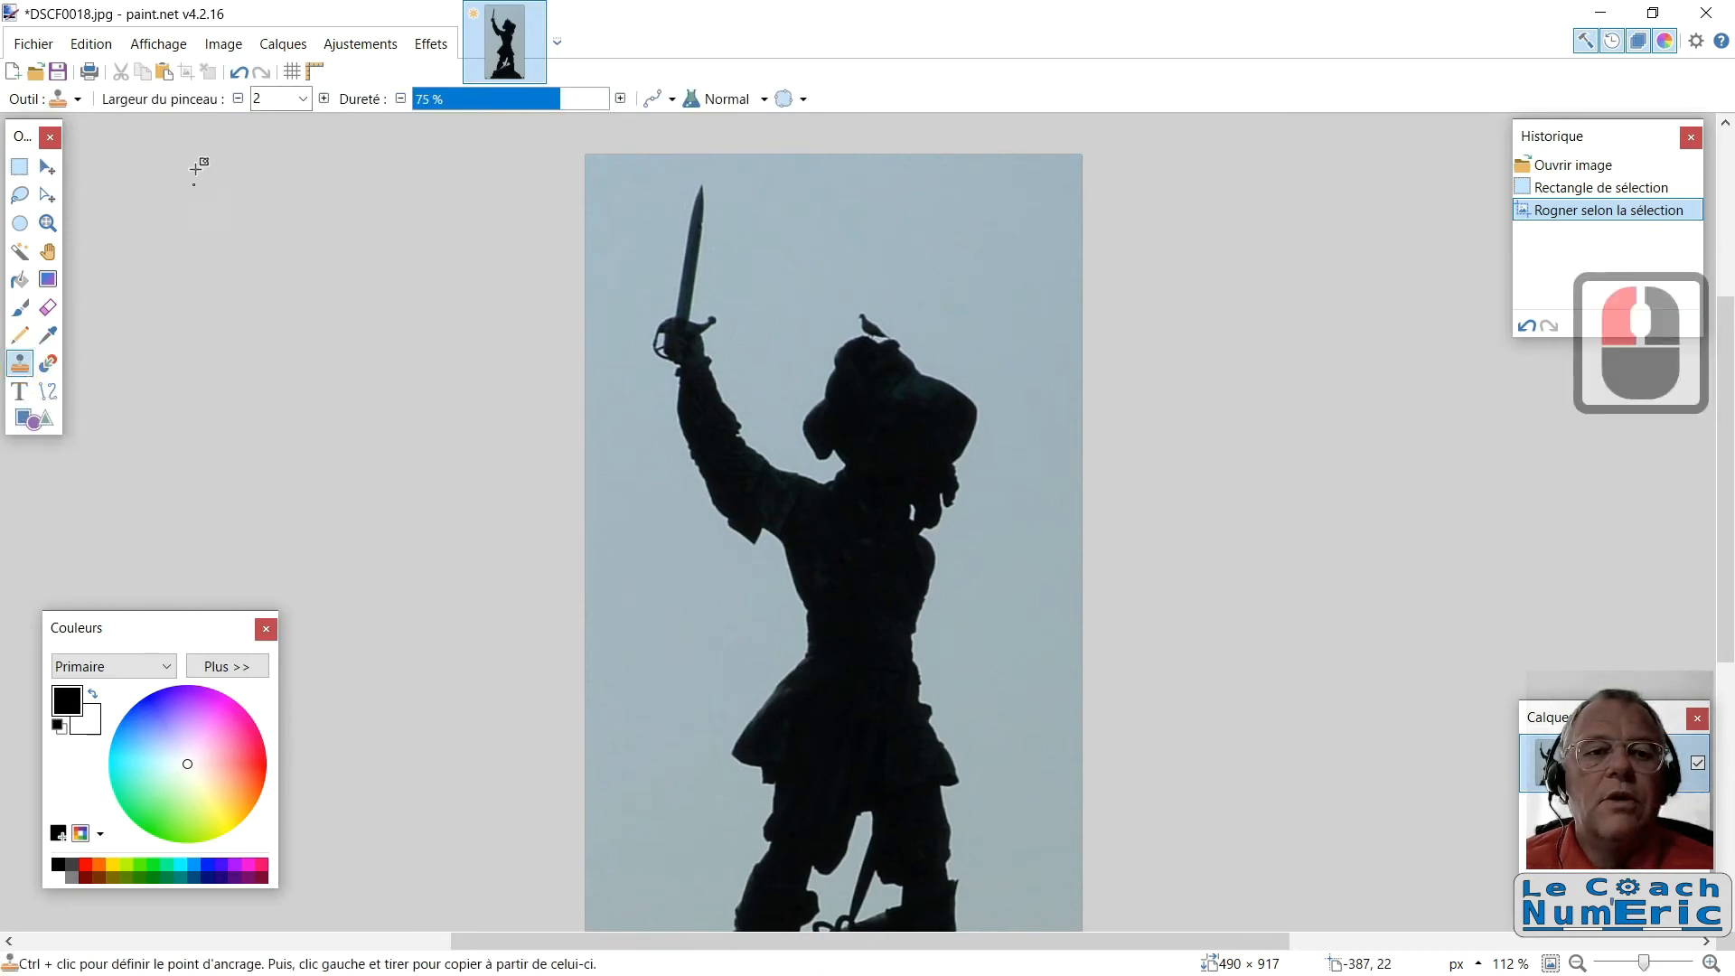
left_click(303, 99)
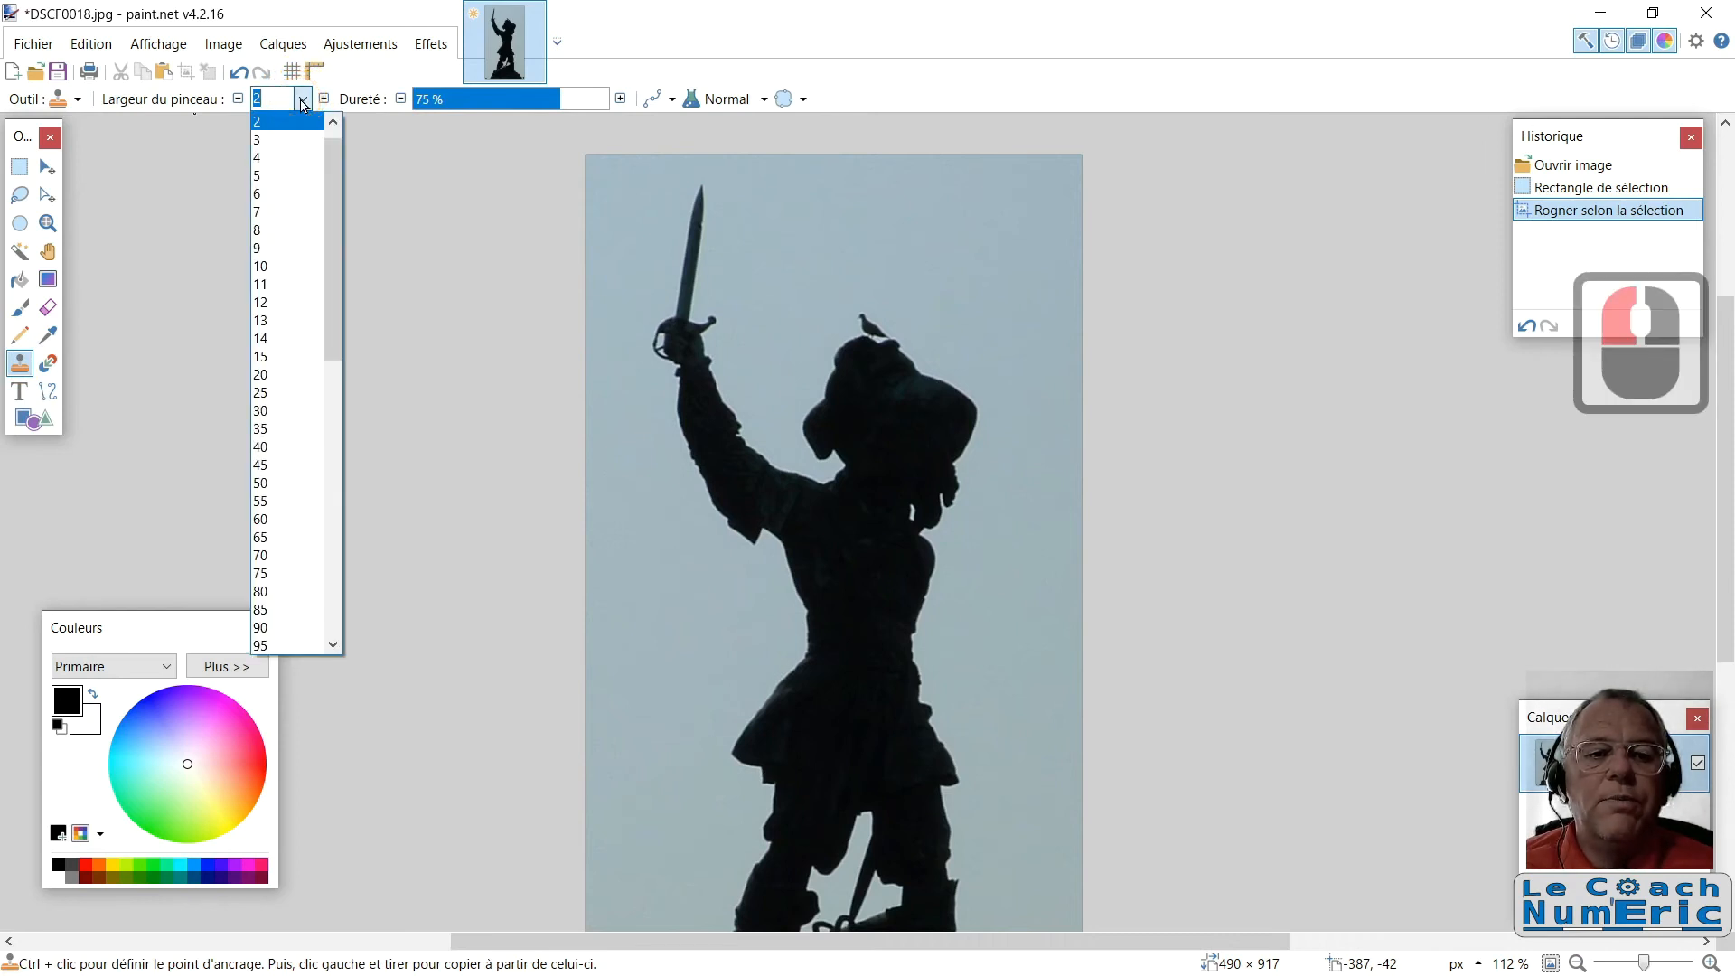
left_click(284, 414)
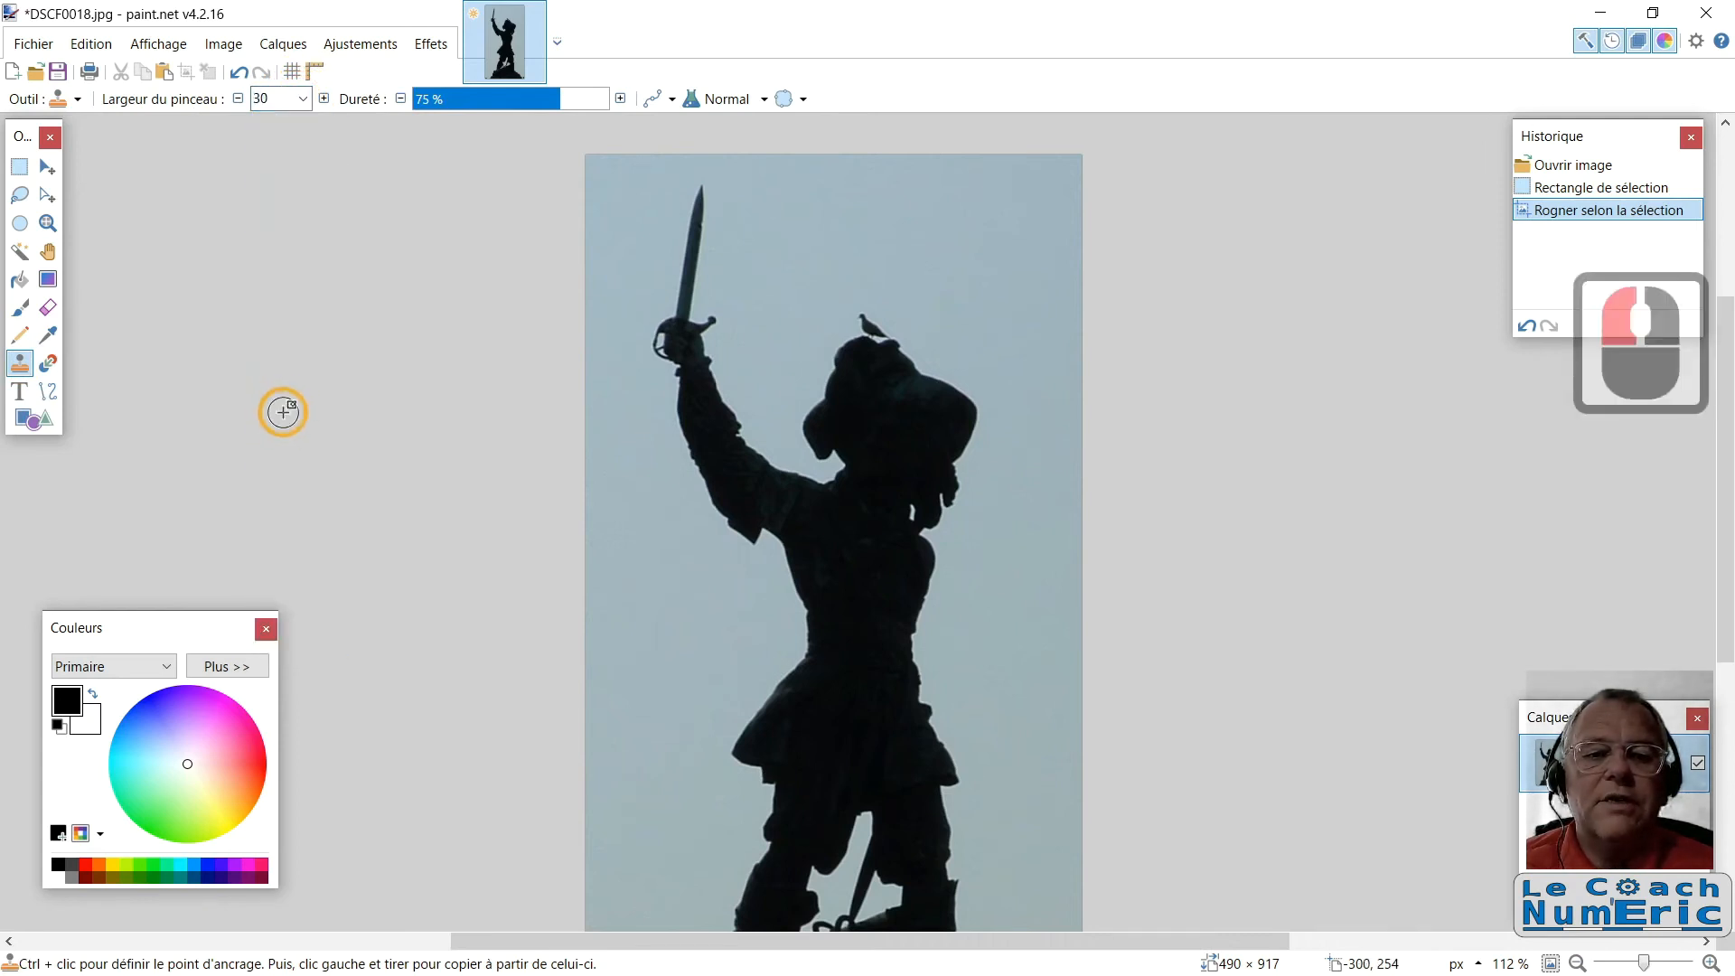
left_click(917, 289, "ctrl")
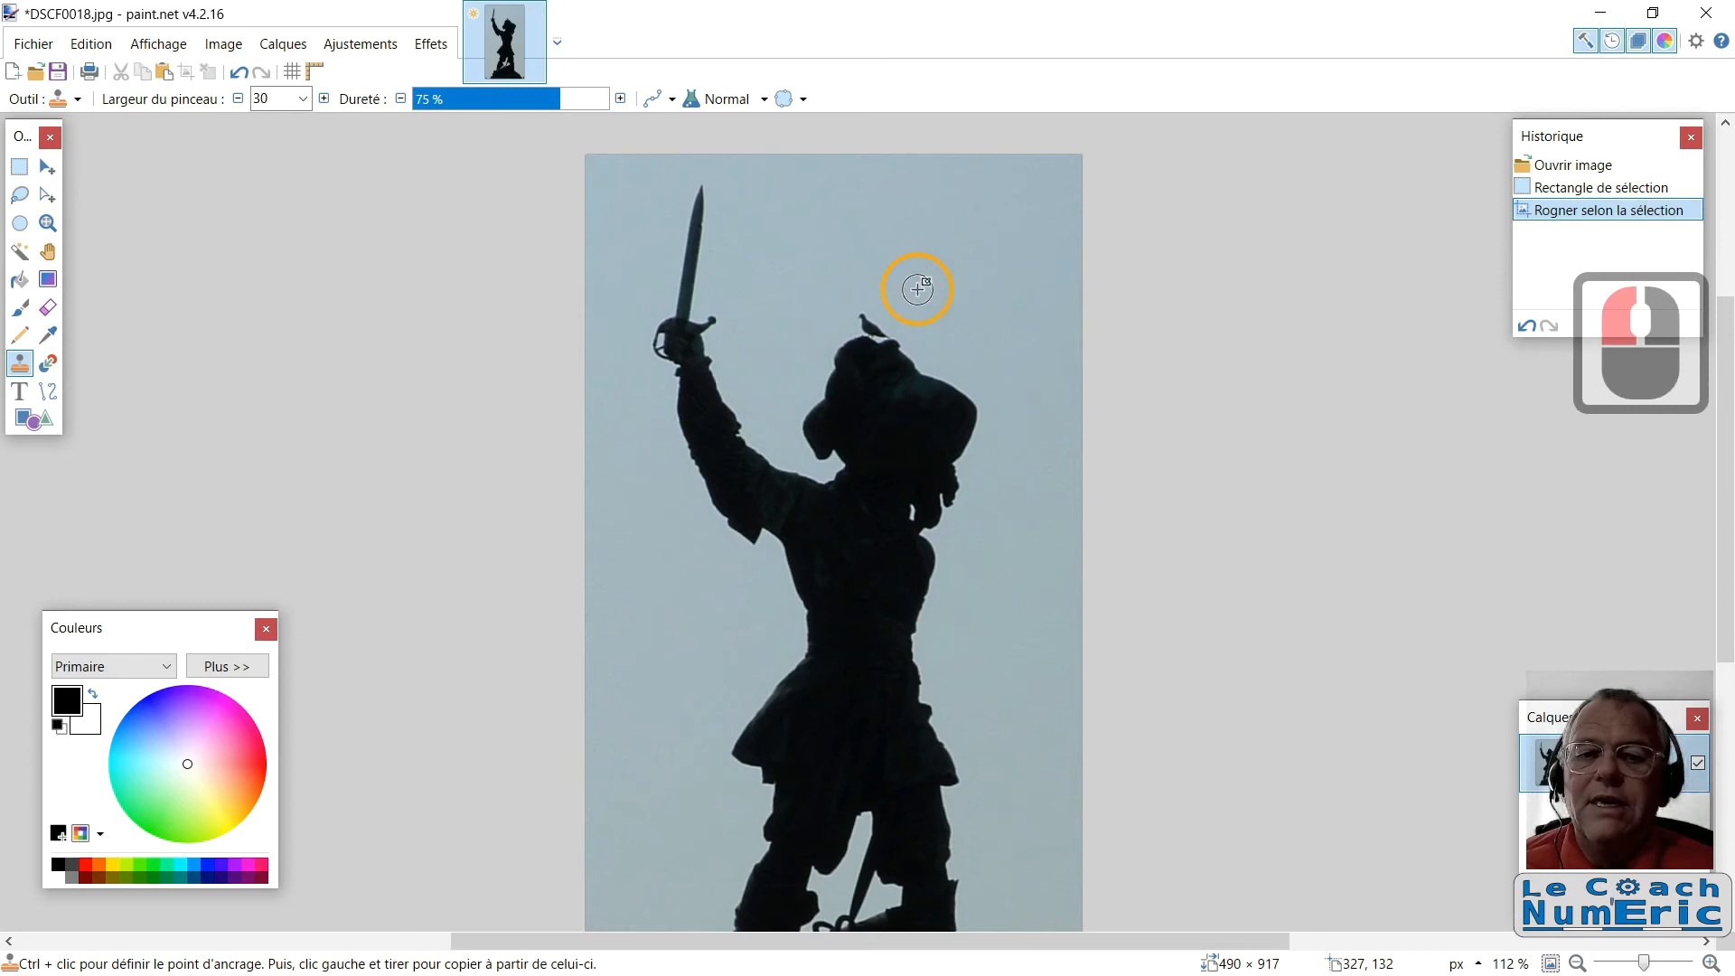
left_click(917, 289)
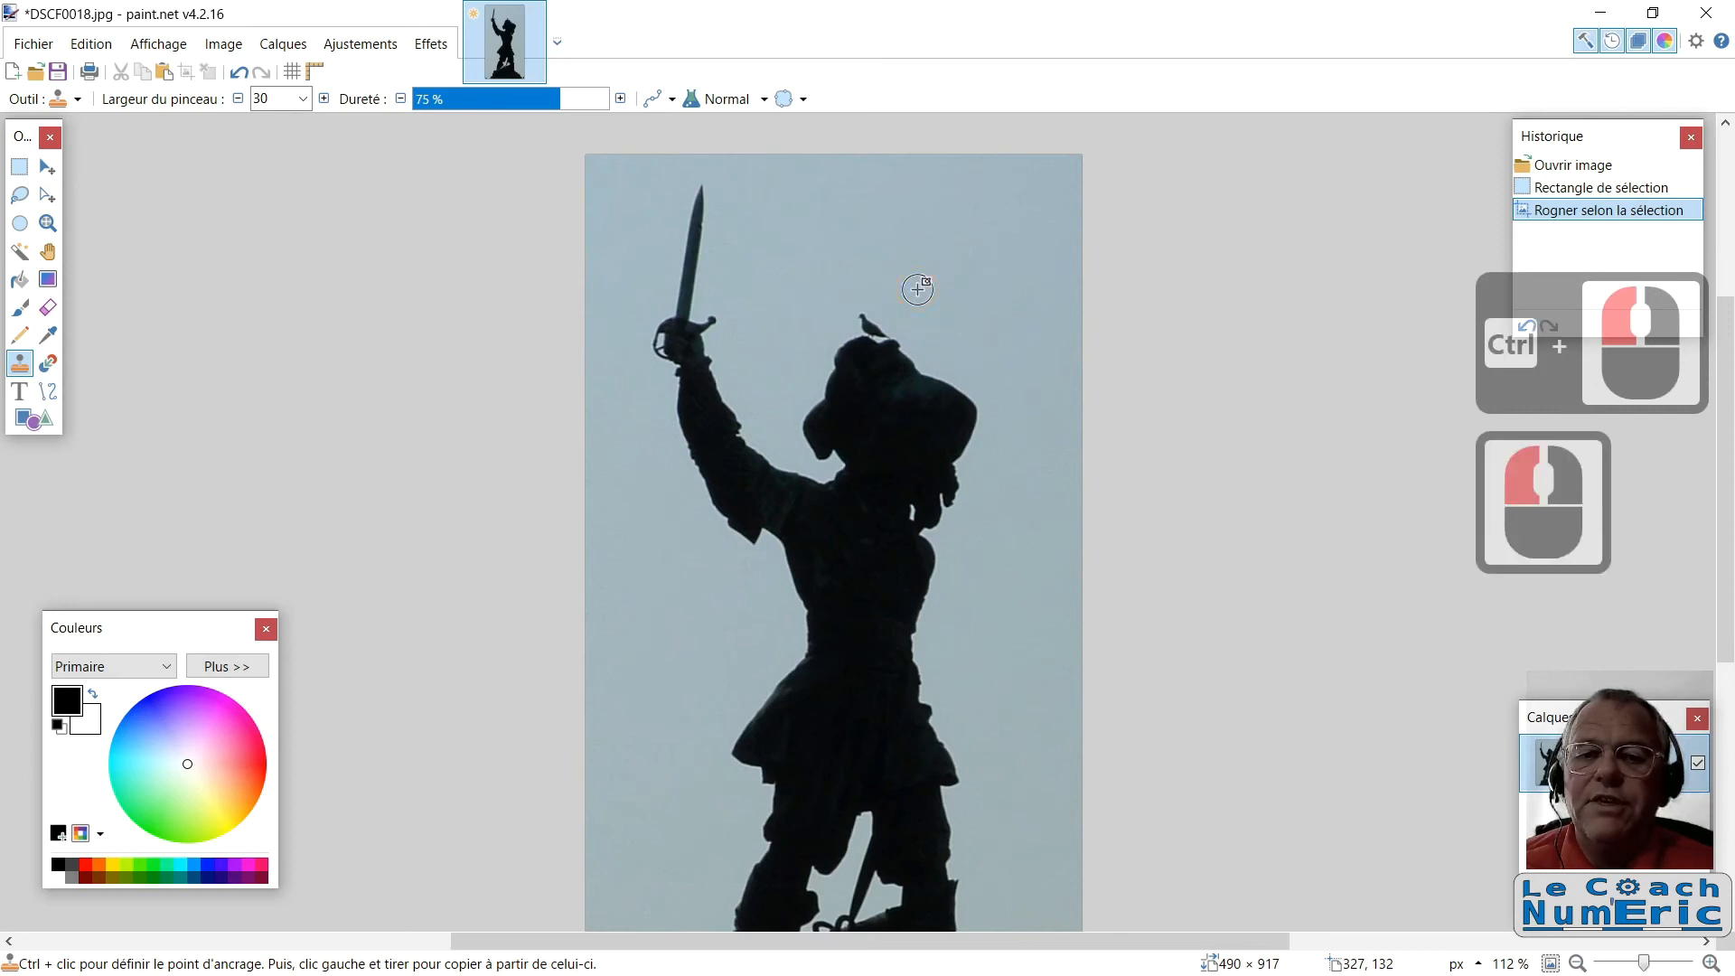
left_click(872, 319)
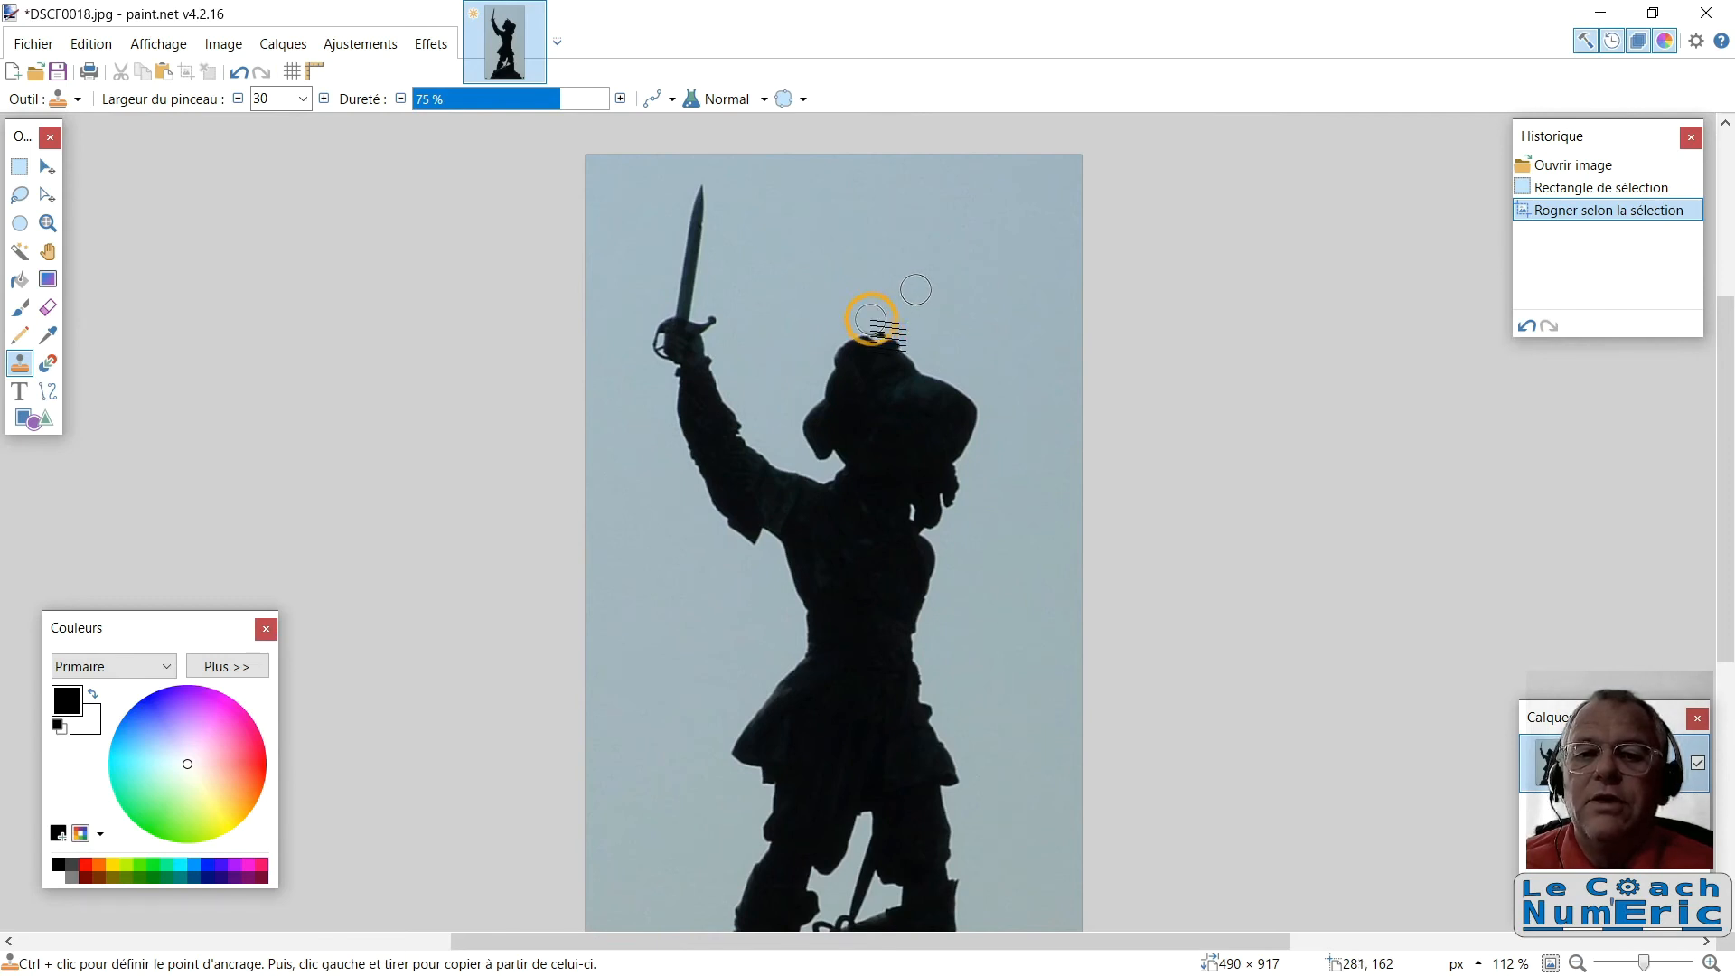
left_click_drag(872, 319, 884, 324)
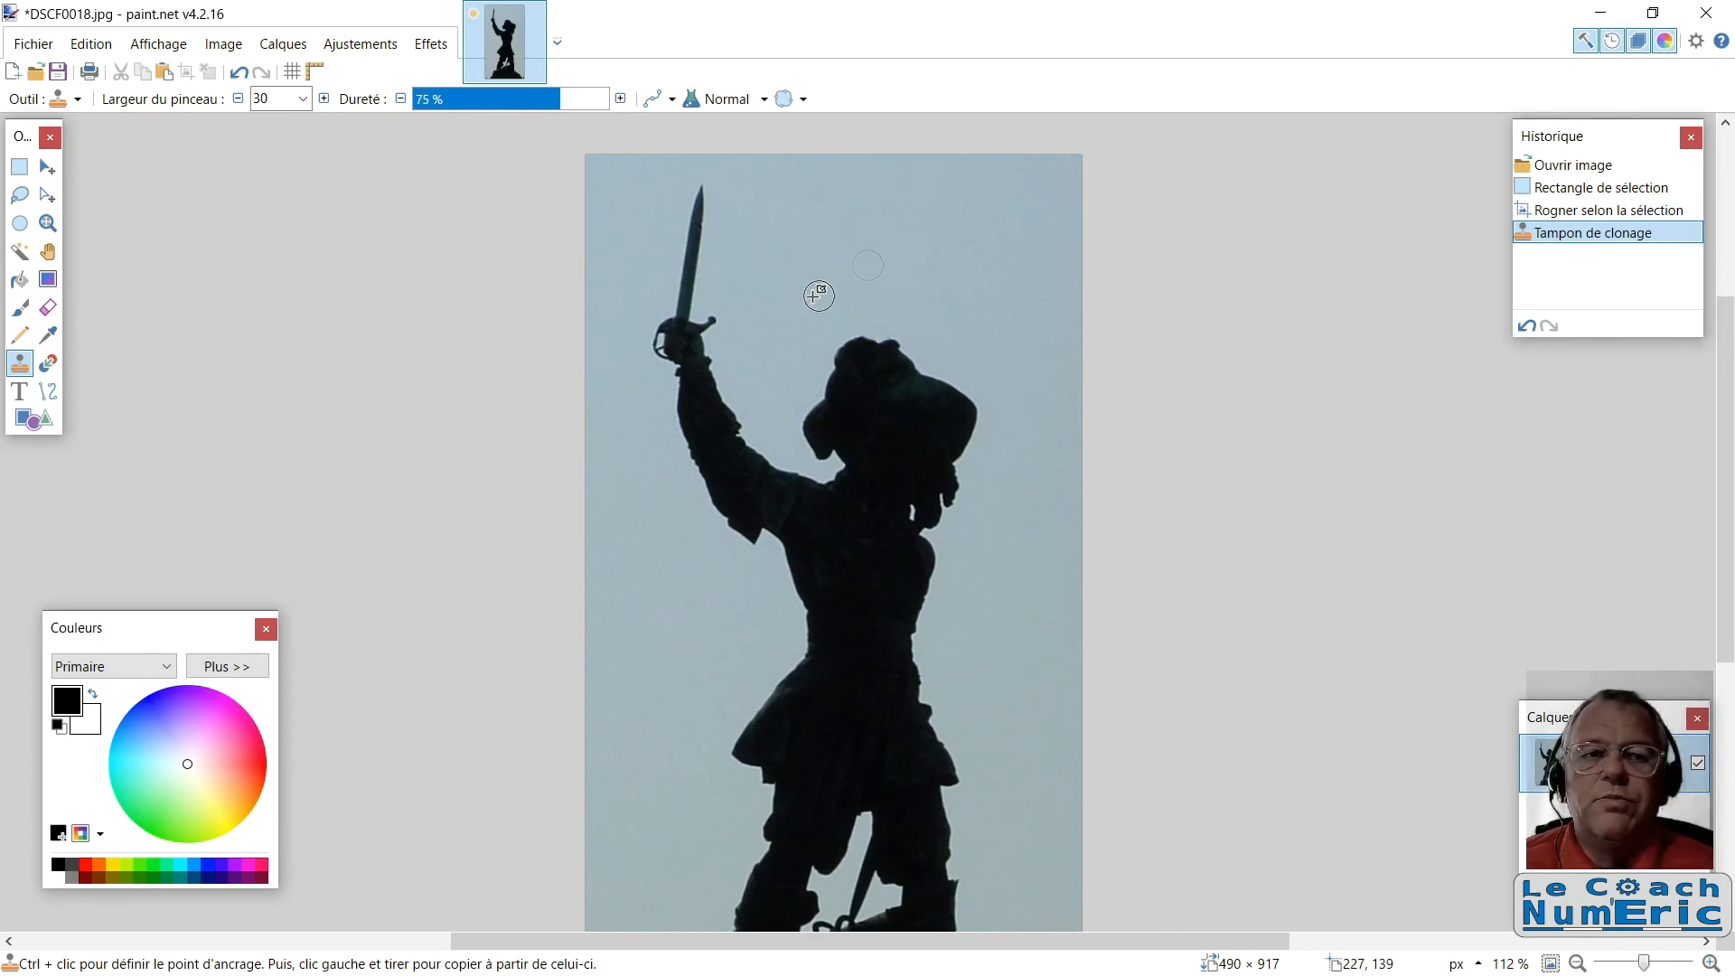
- Save the retouched image as a JPEG copy named DSCF0018b in Téléchargements, with quality 95 and 4:2:2 chroma subsampling
left_click(28, 49)
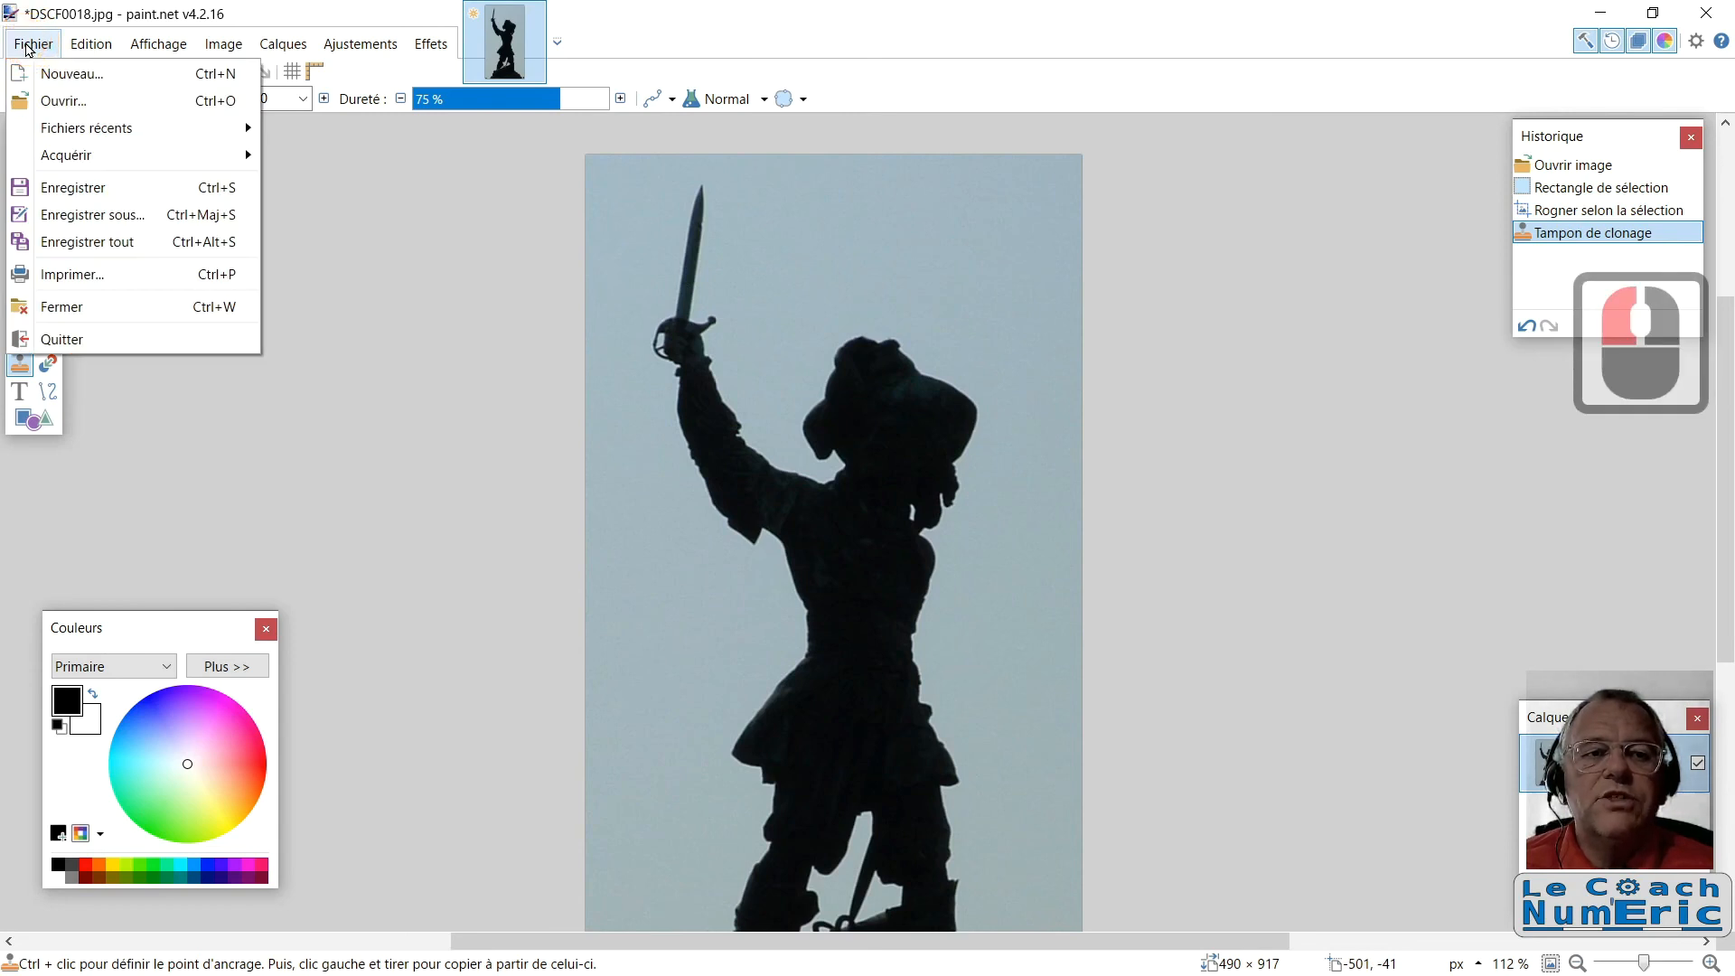
left_click(89, 216)
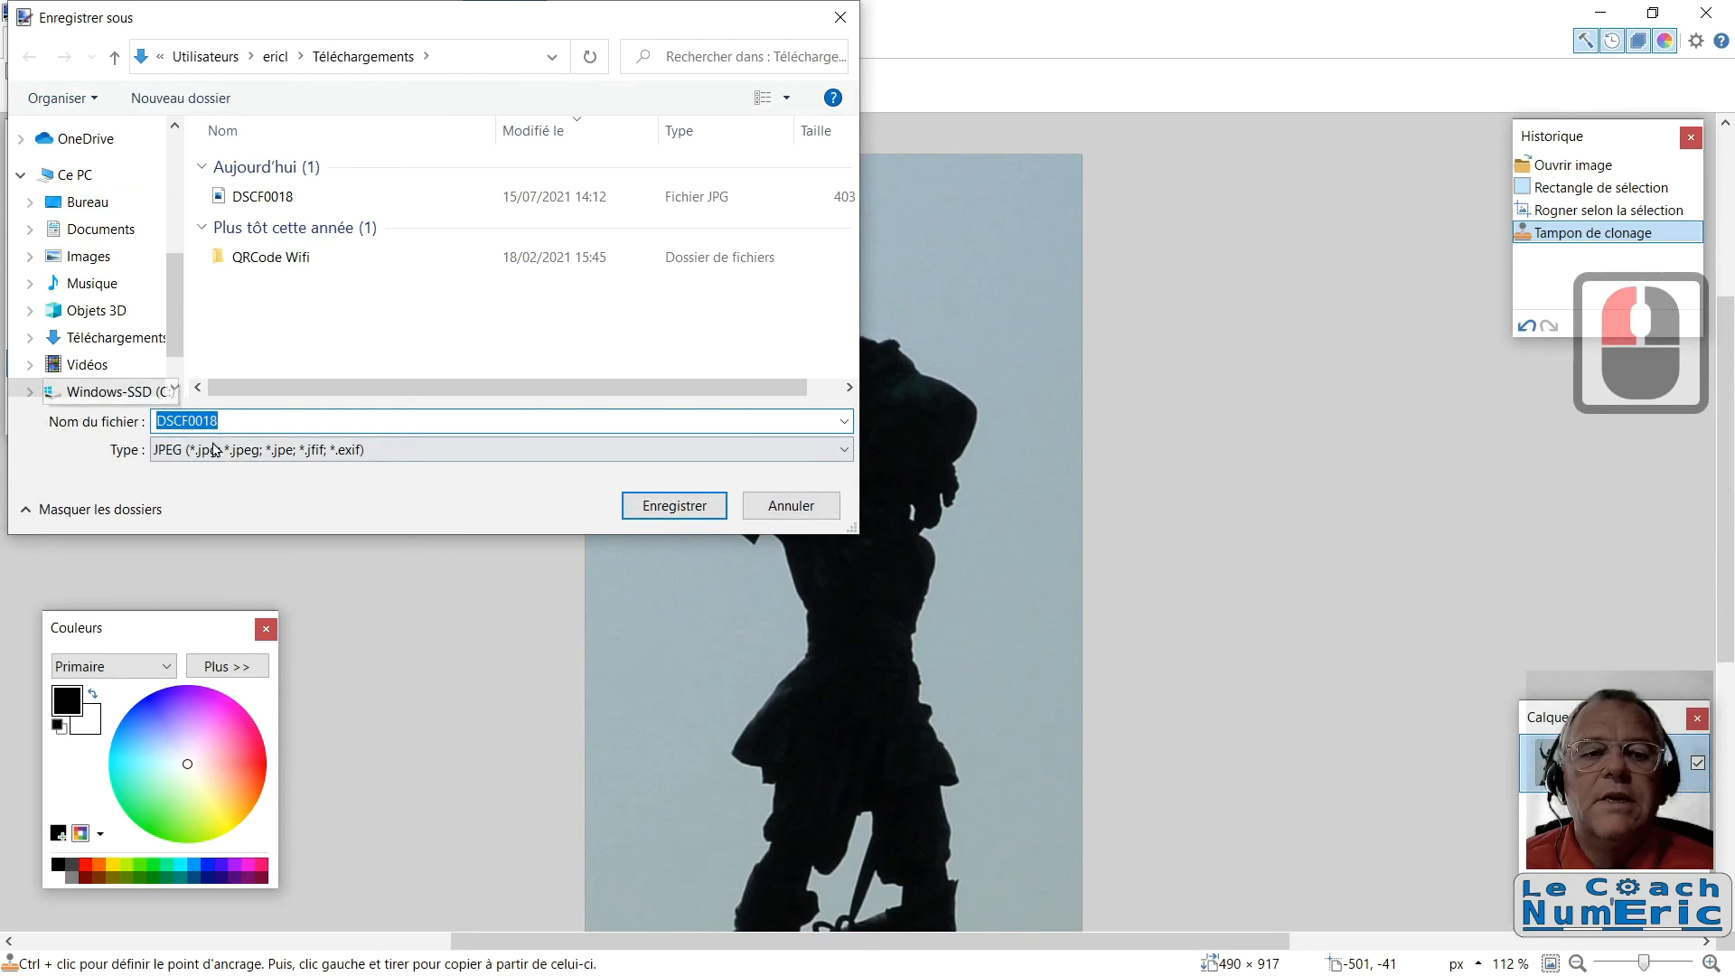
left_click(233, 420)
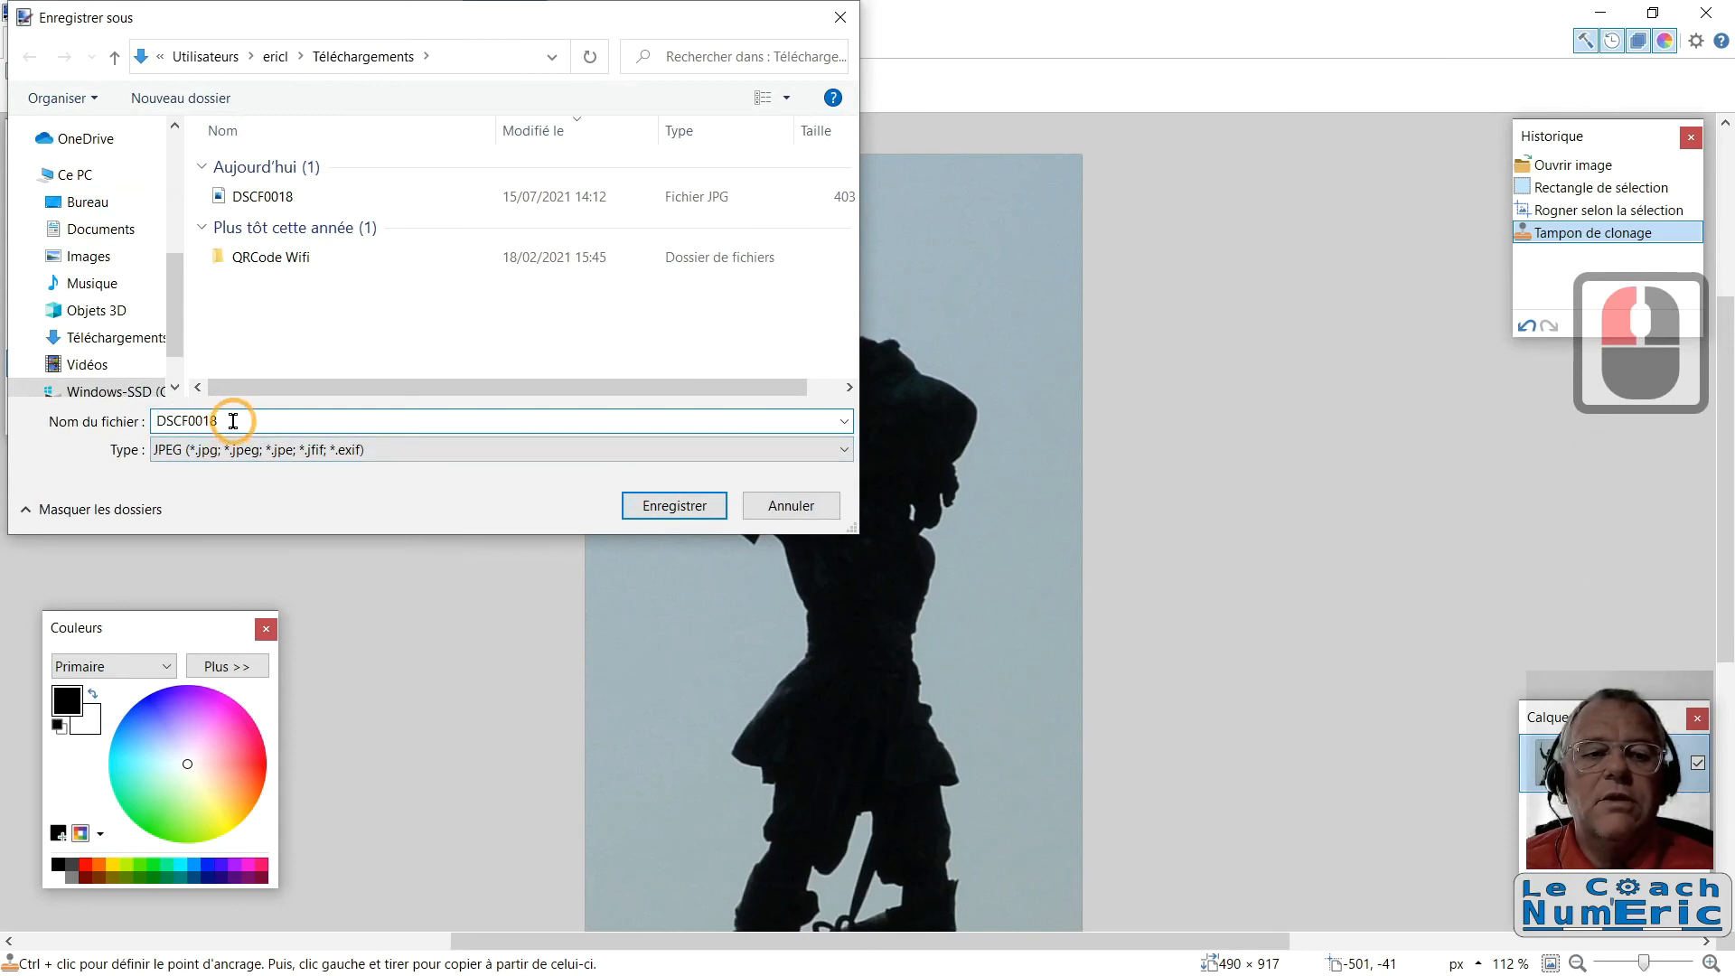
type("b")
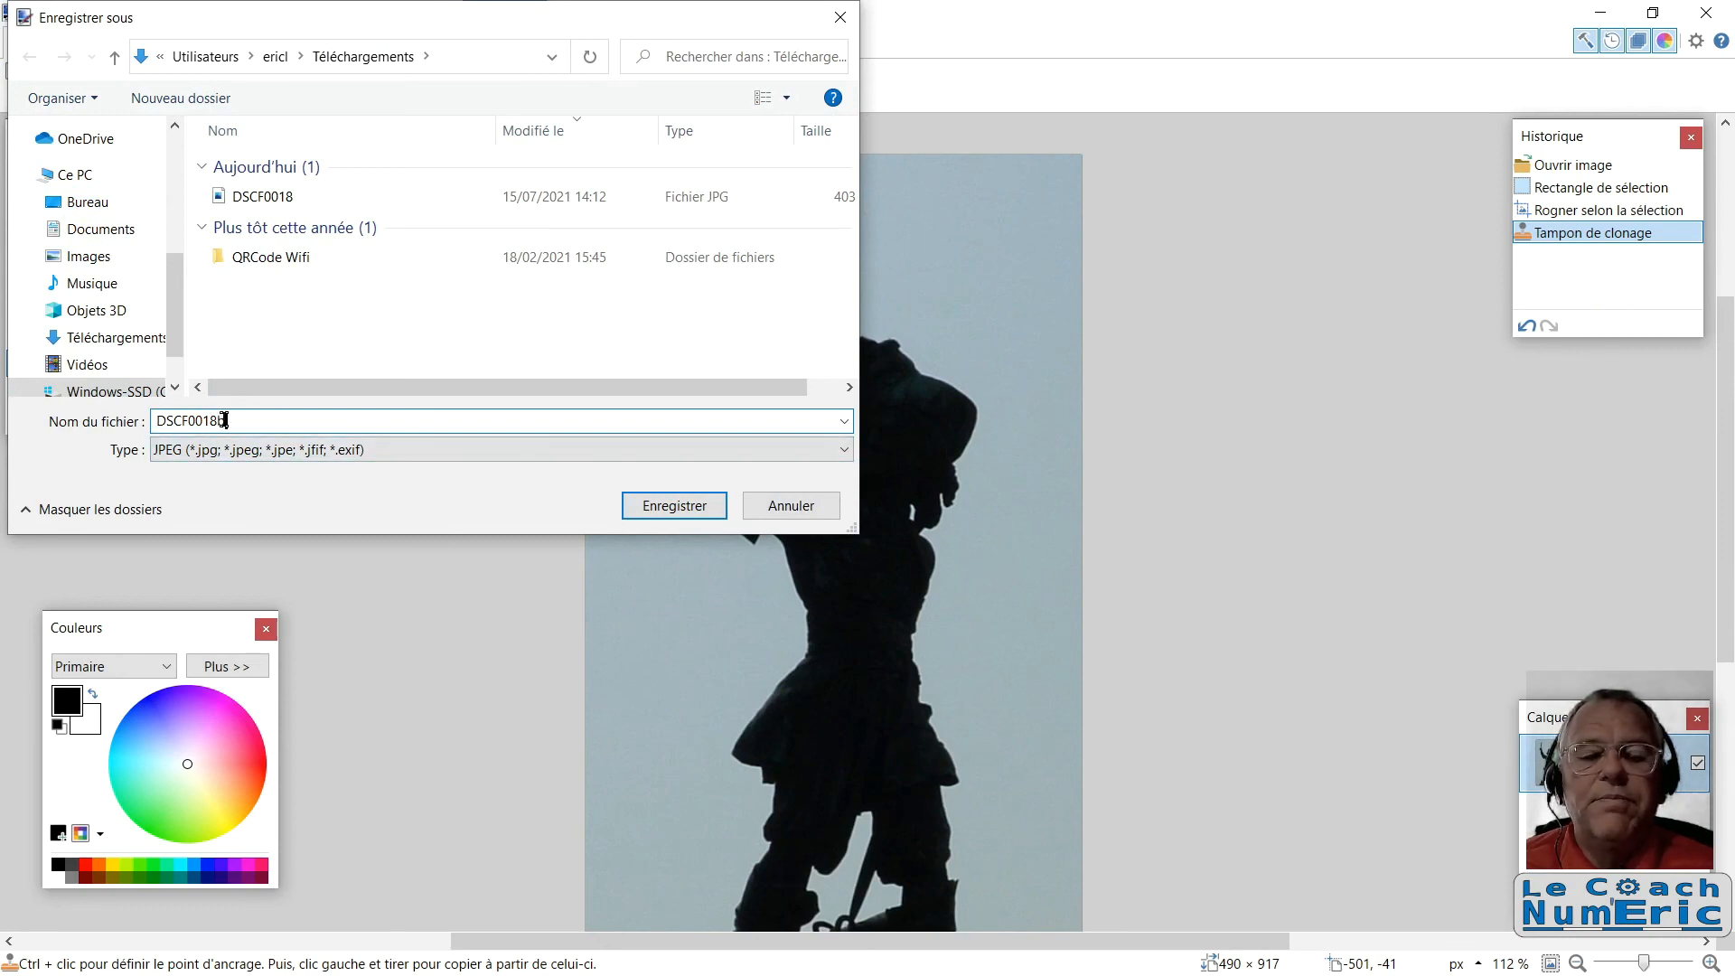
left_click(650, 506)
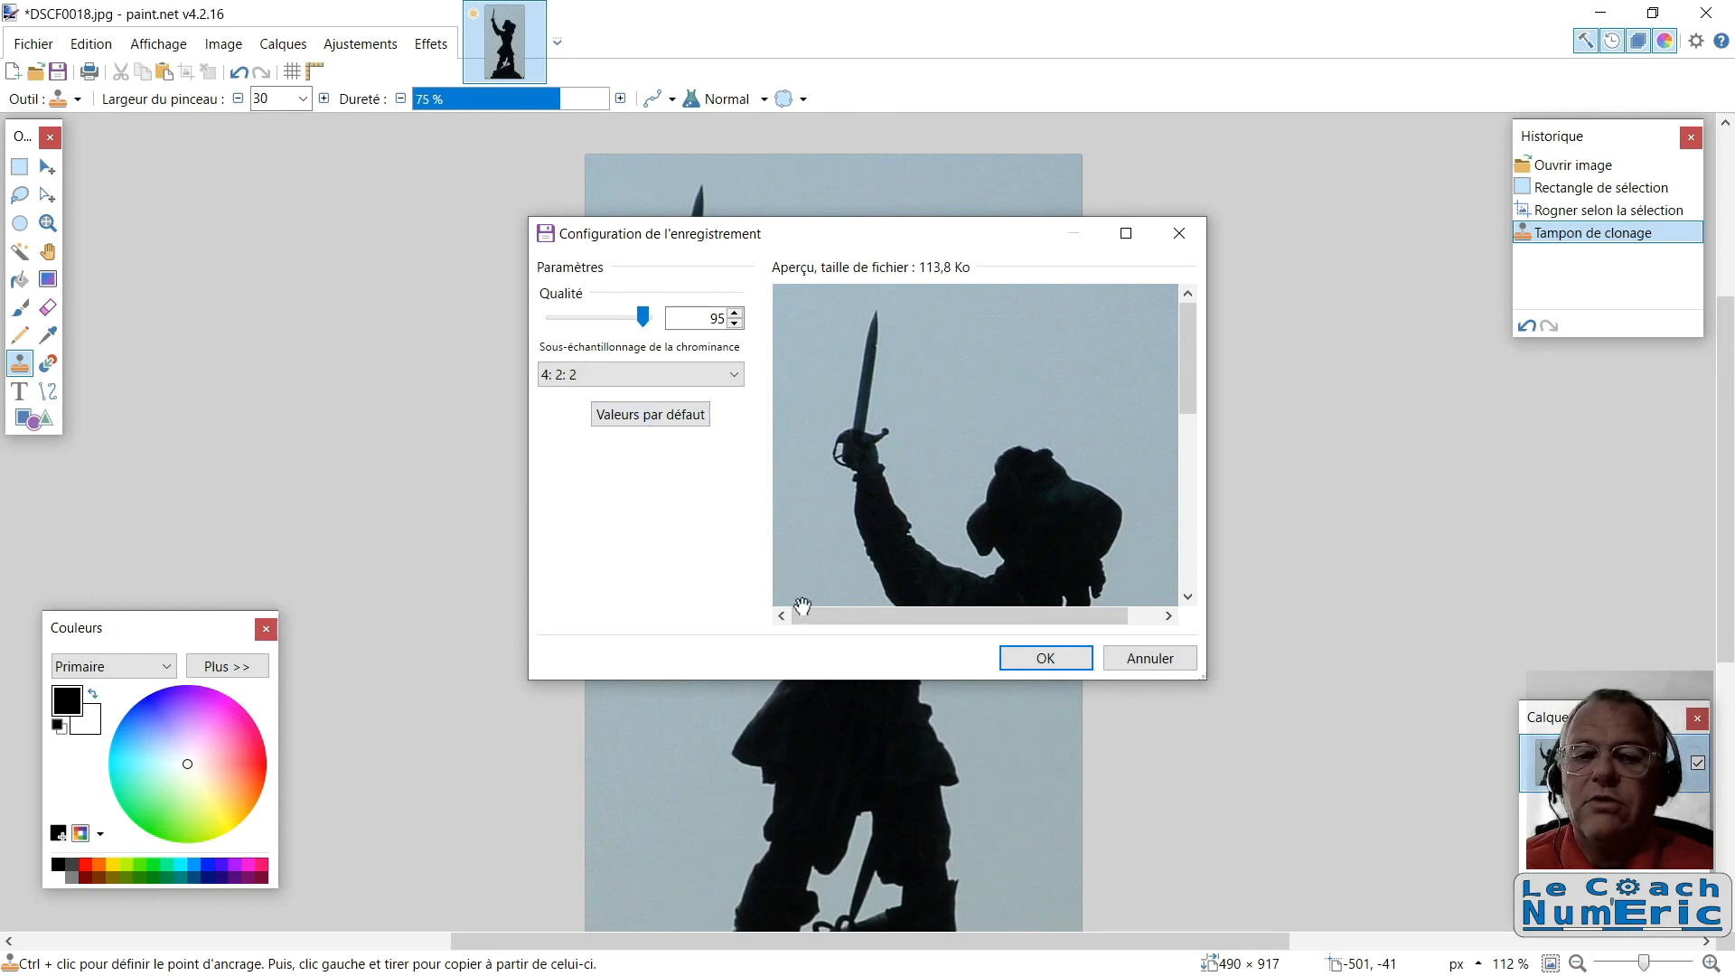
left_click(1046, 658)
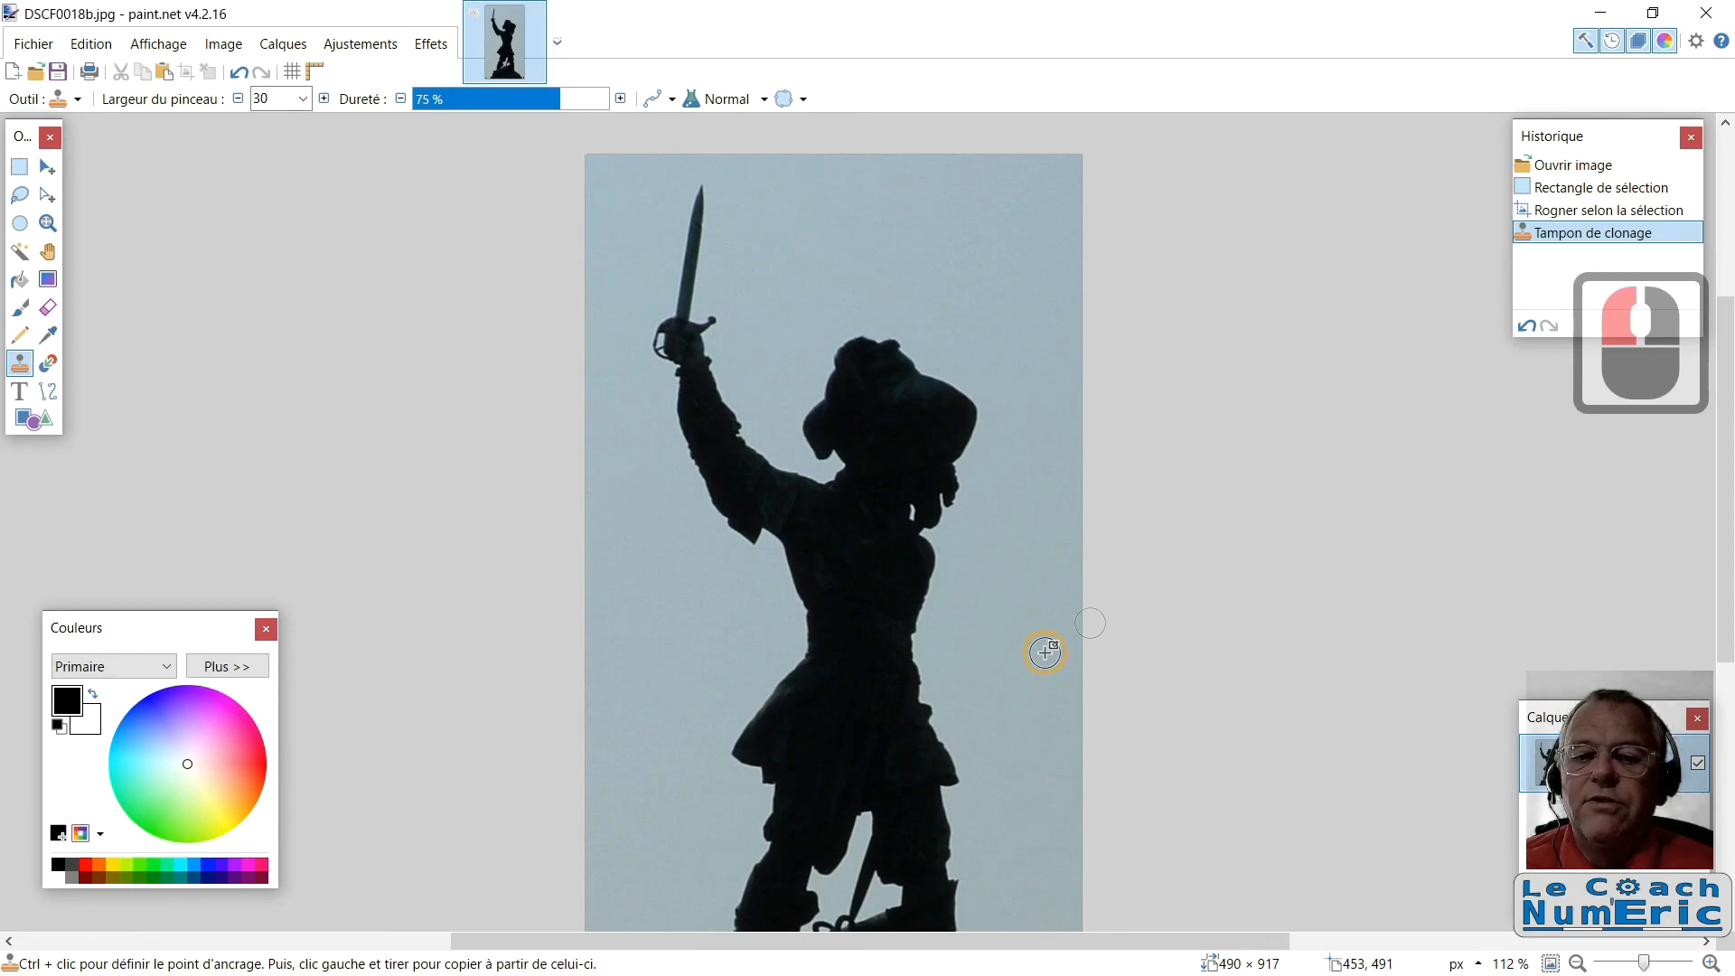